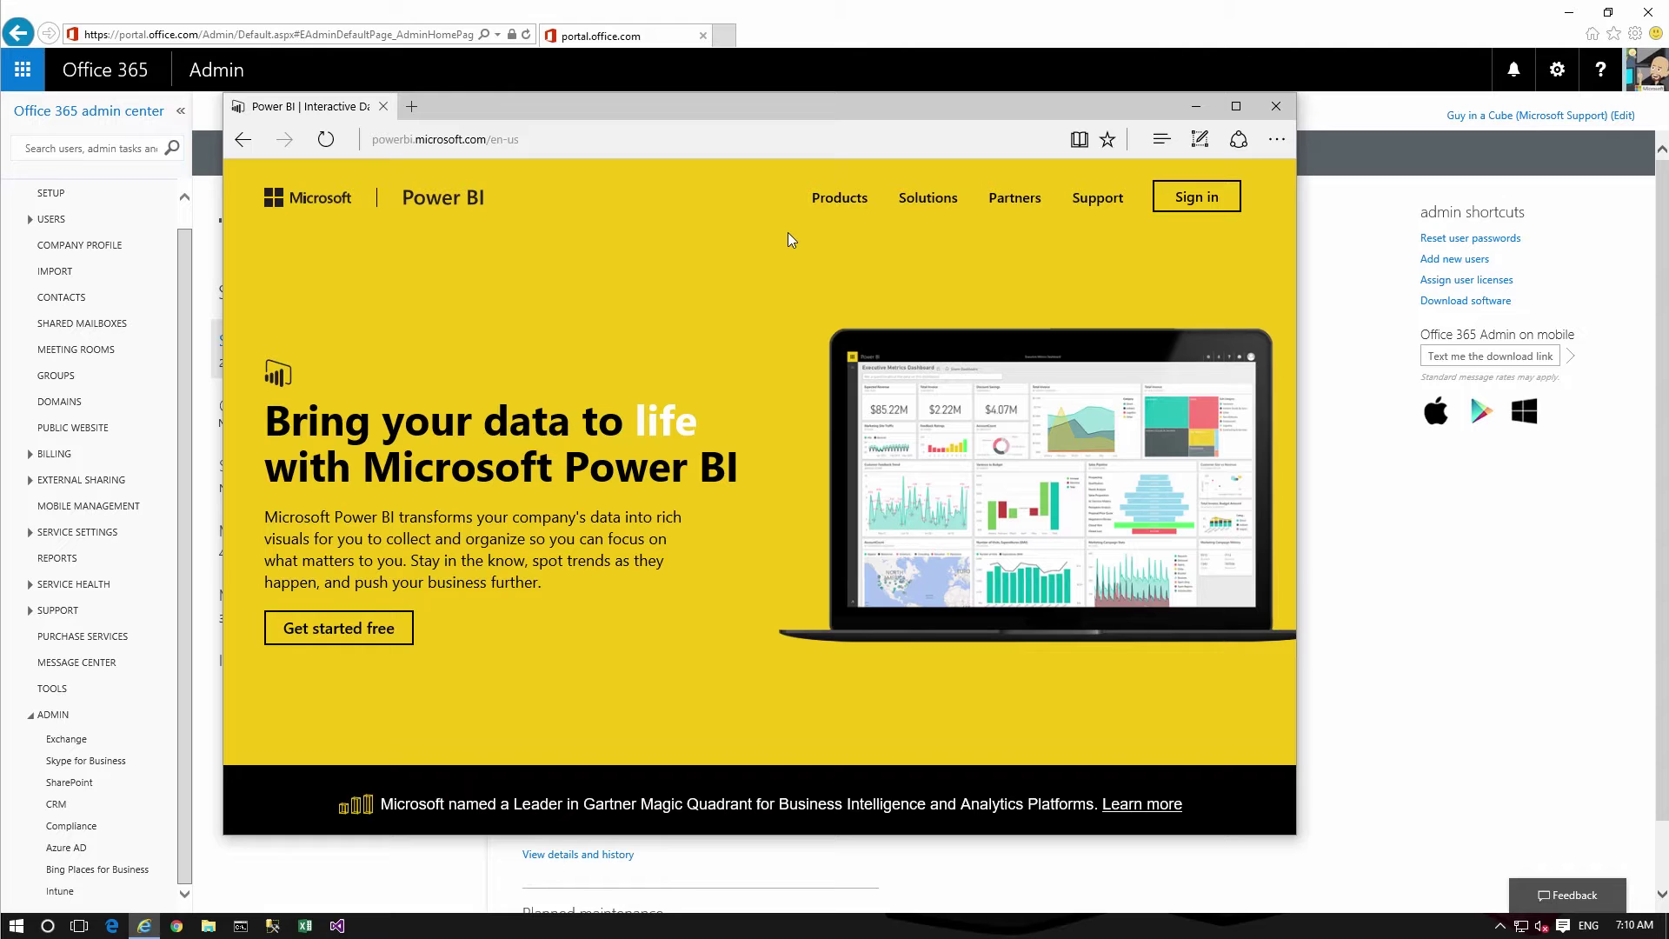
Go to the Power BI Mobile page under Products and follow its App Store download link
left_click(867, 199)
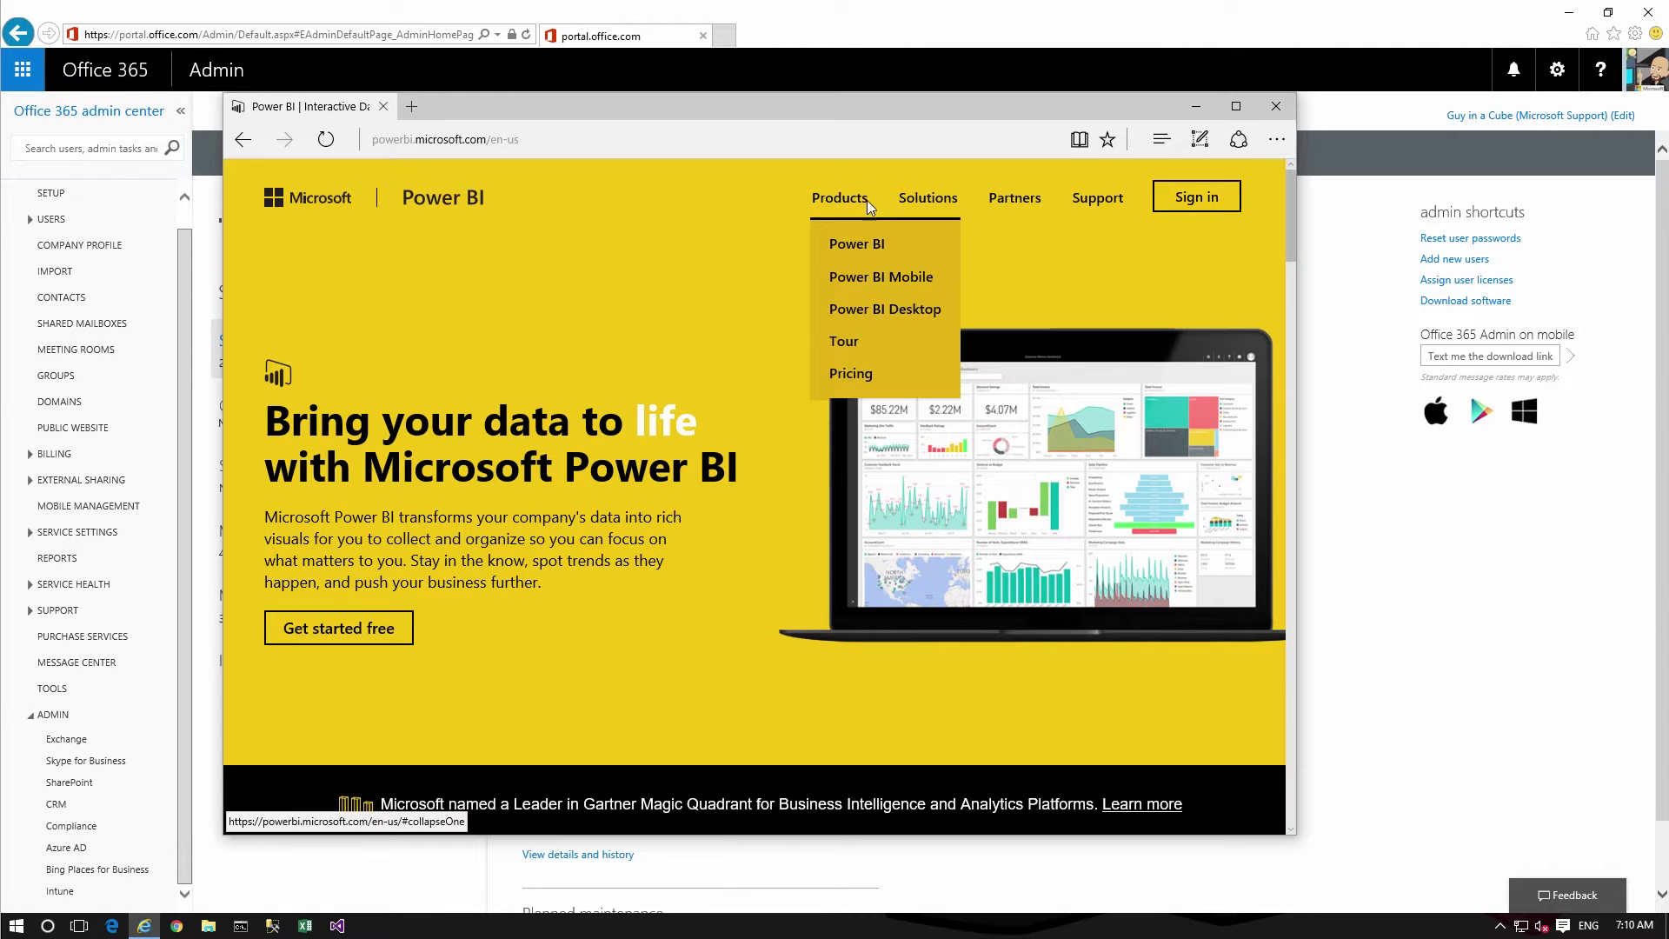
left_click(869, 279)
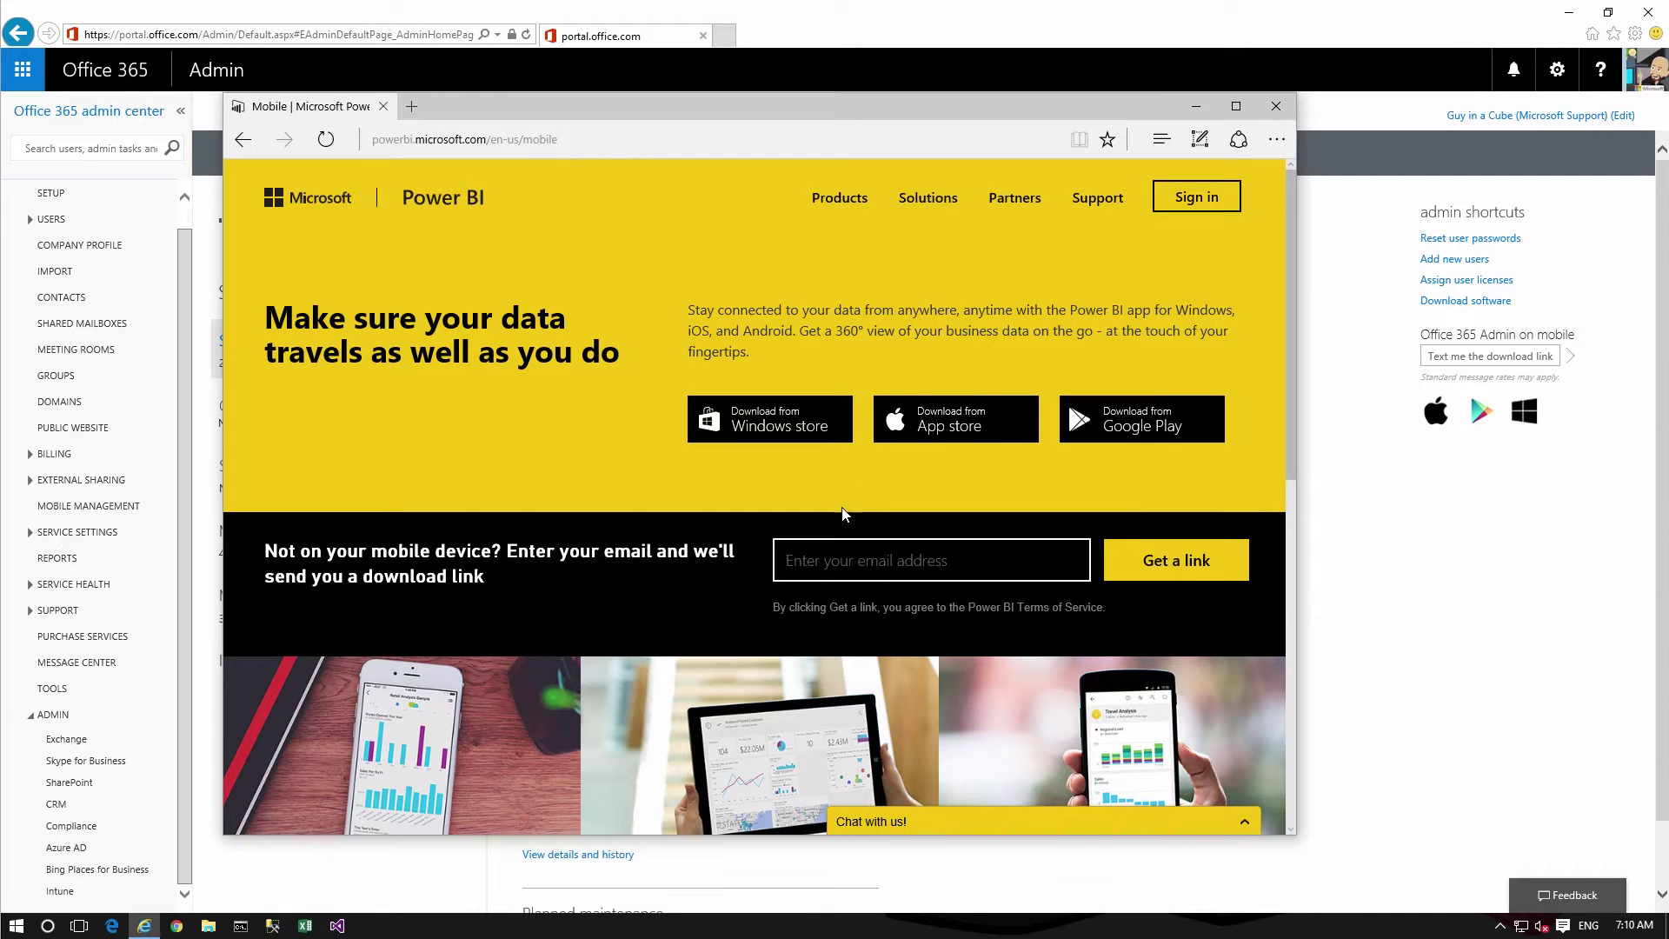
left_click(956, 430)
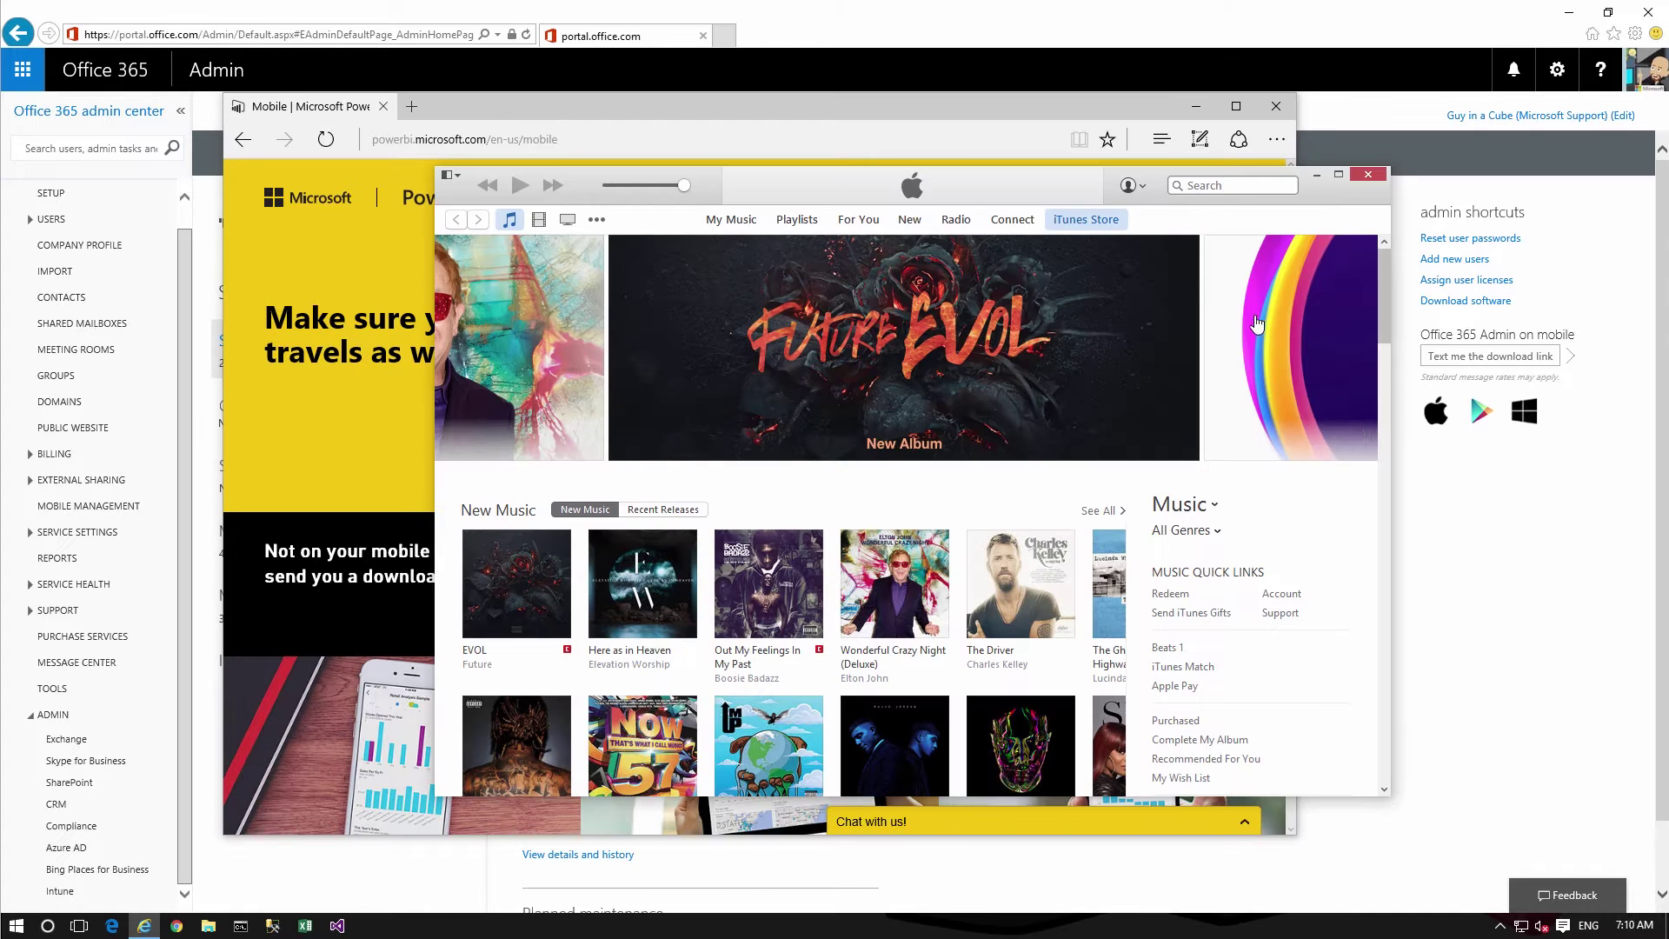
Search the iTunes Store for Power BI, copy the Microsoft Power BI iPhone app link, then minimize iTunes
left_click(1217, 185)
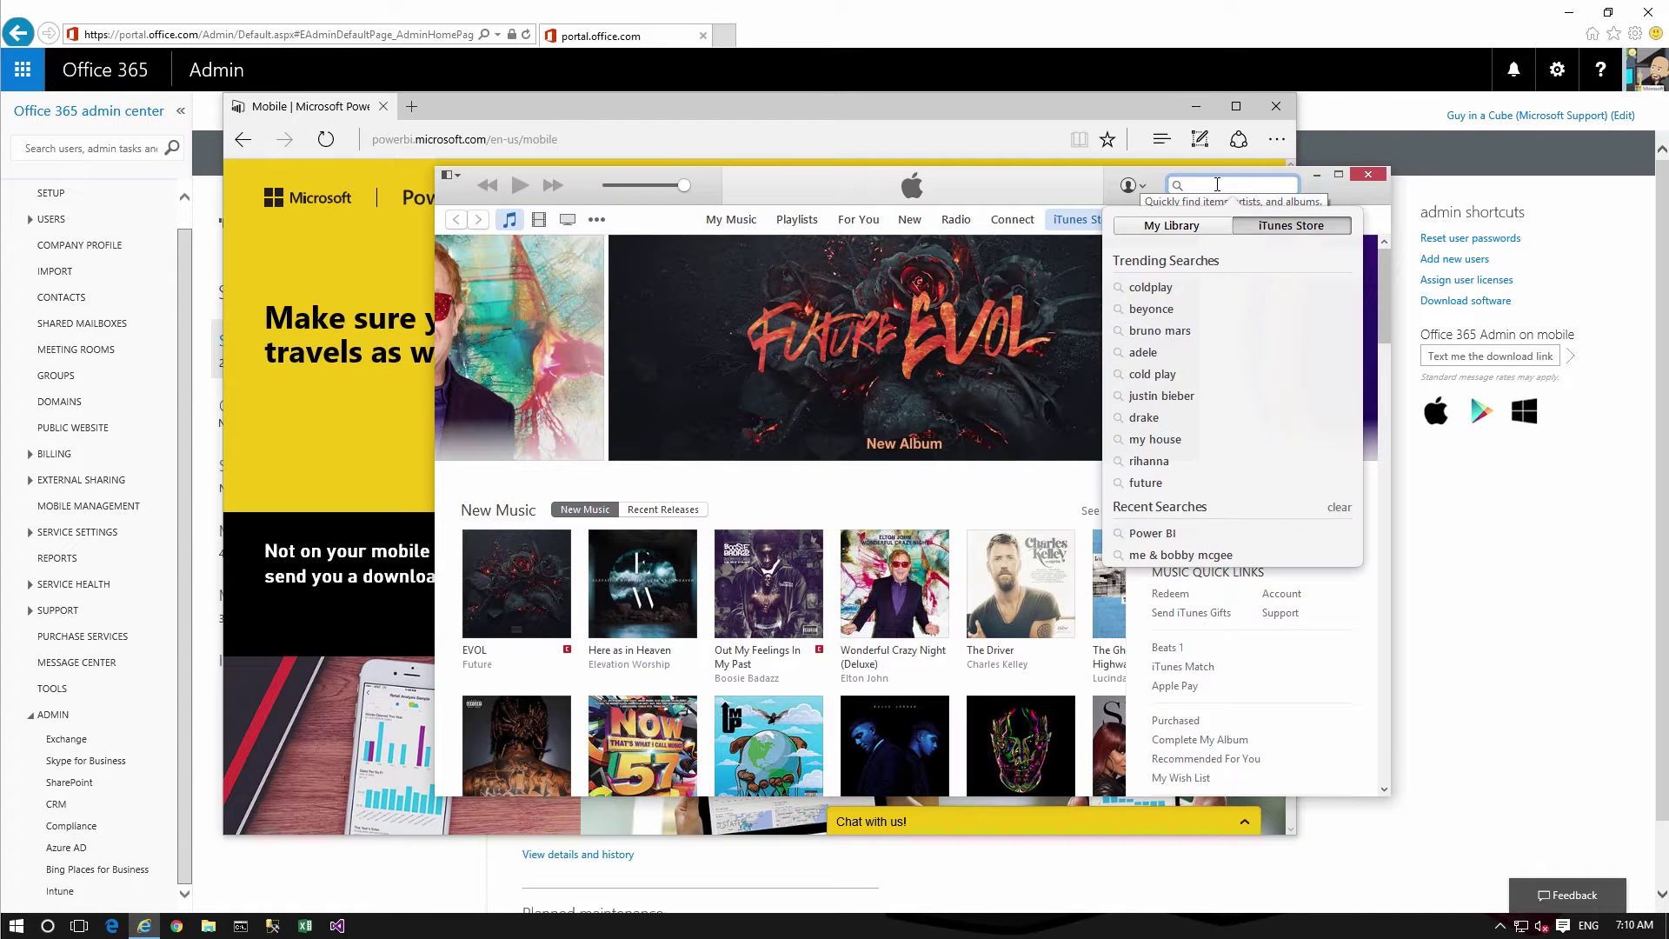
type("Powerb")
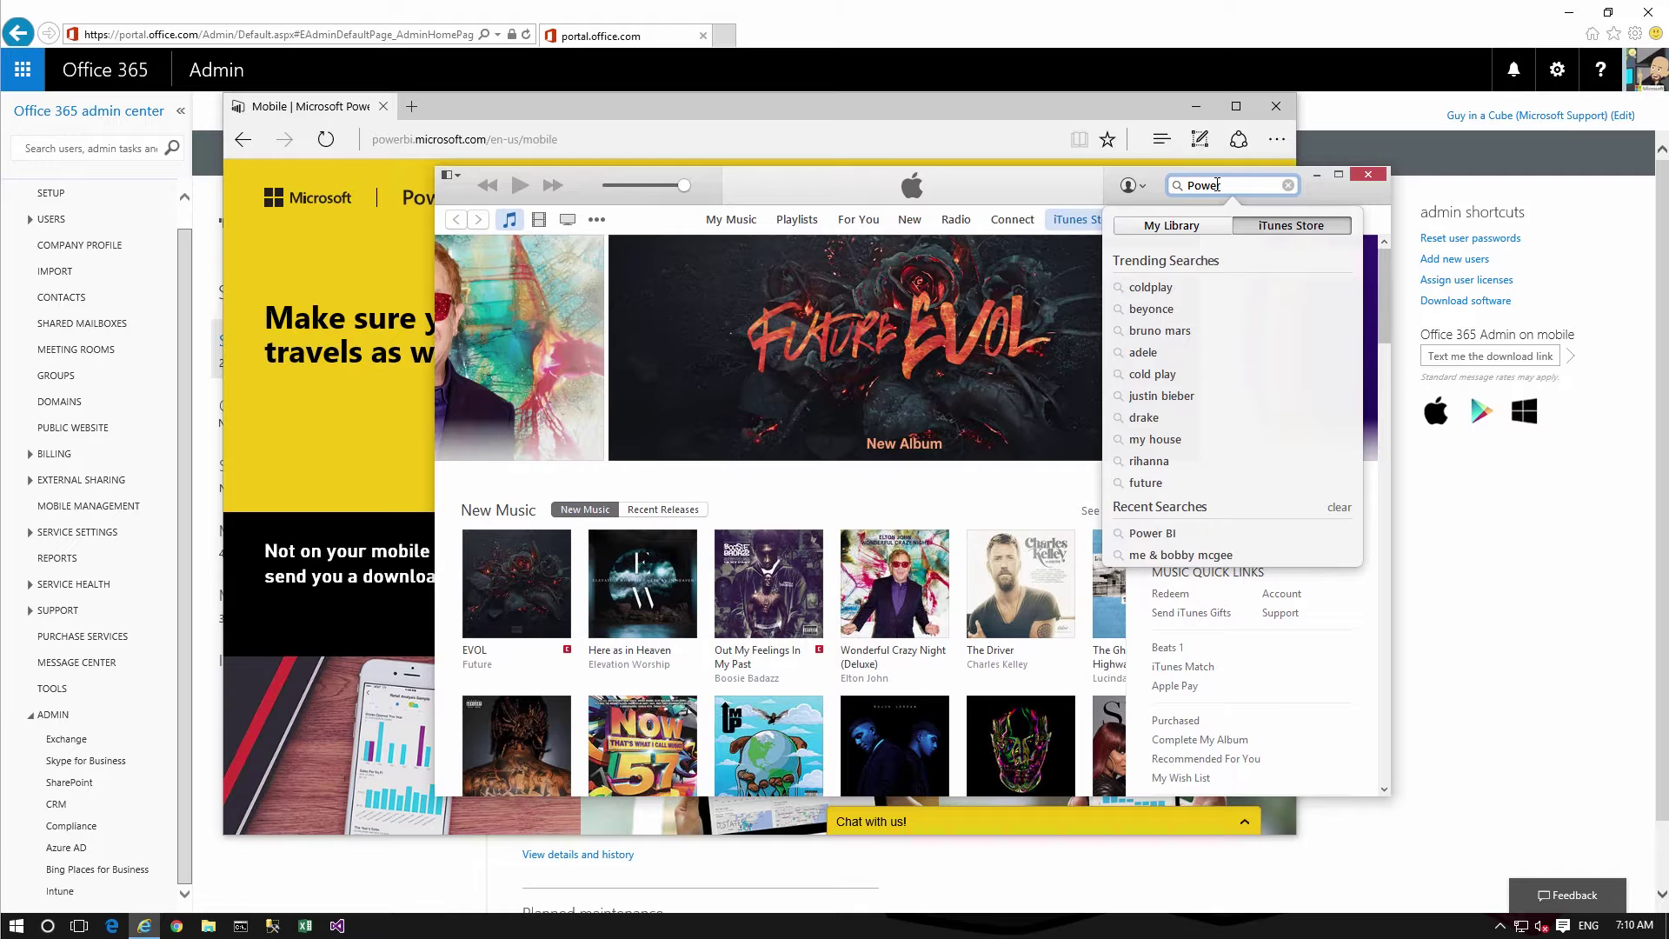
type(" BI")
key("Return")
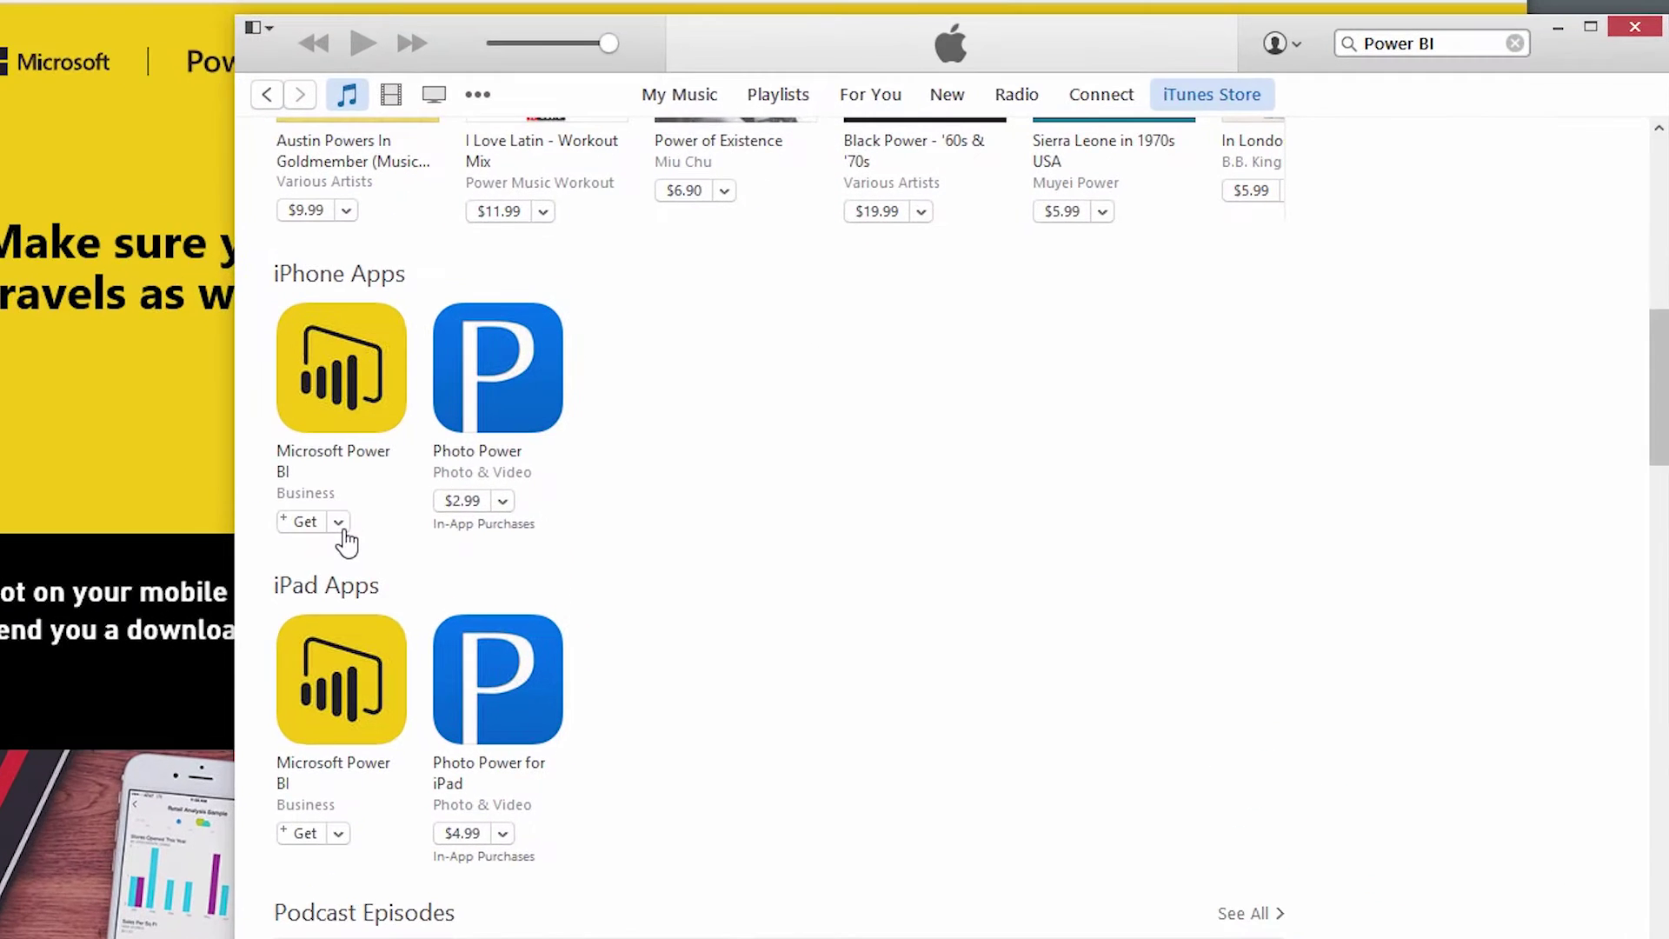
left_click(505, 507)
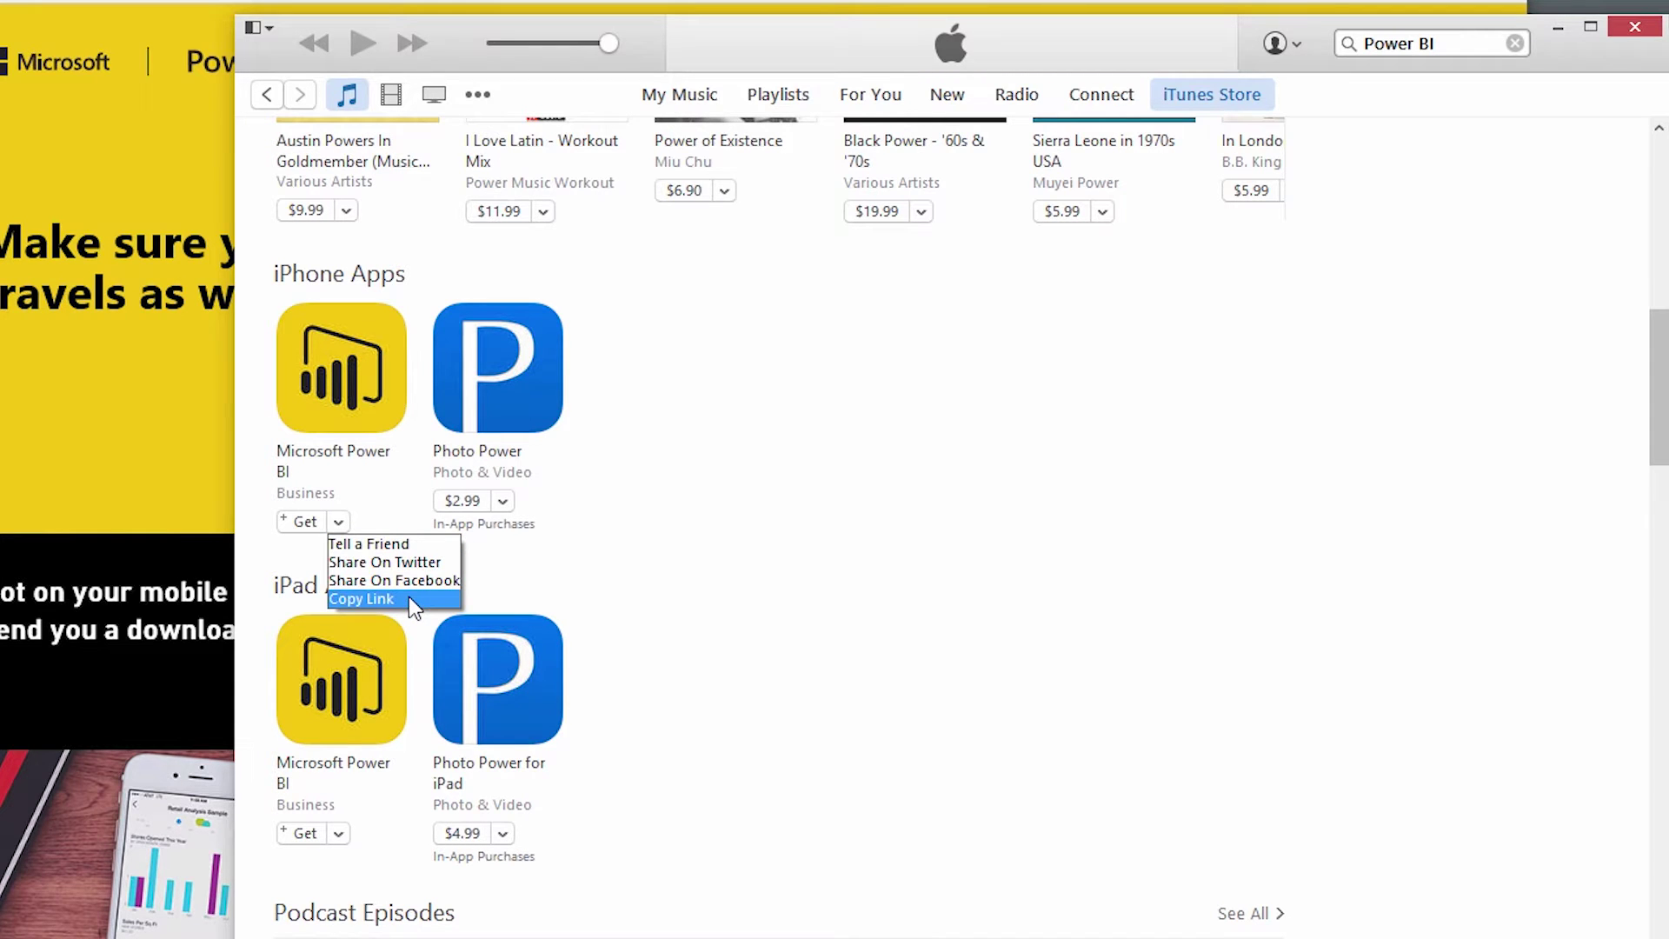
left_click(408, 598)
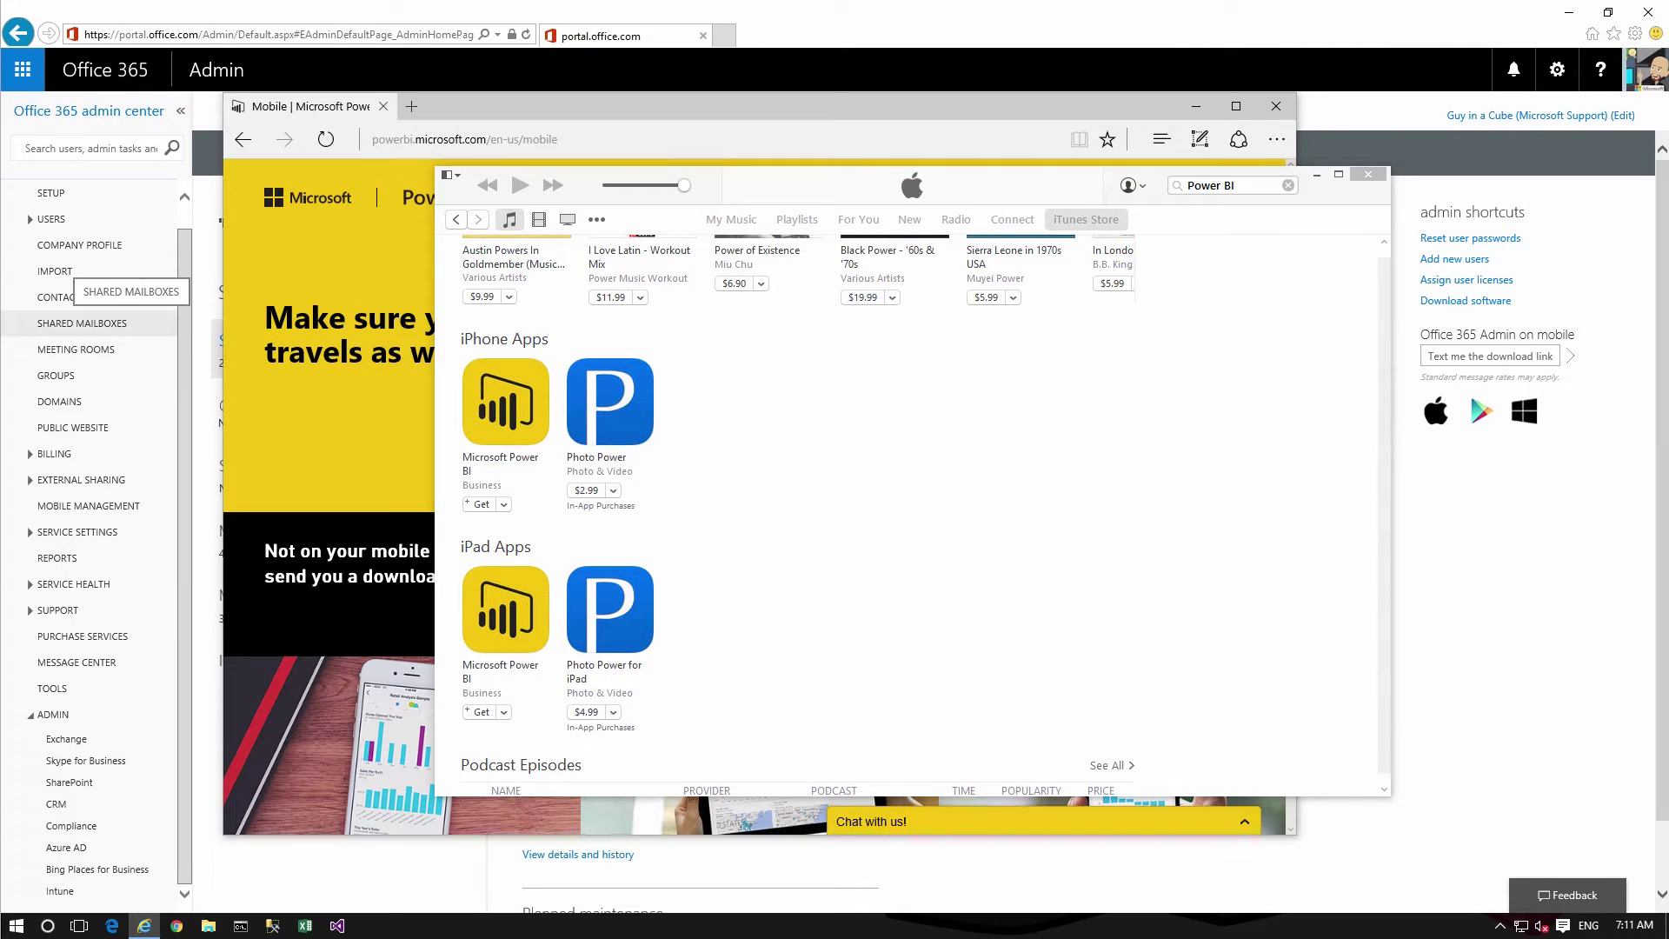
left_click(1095, 596)
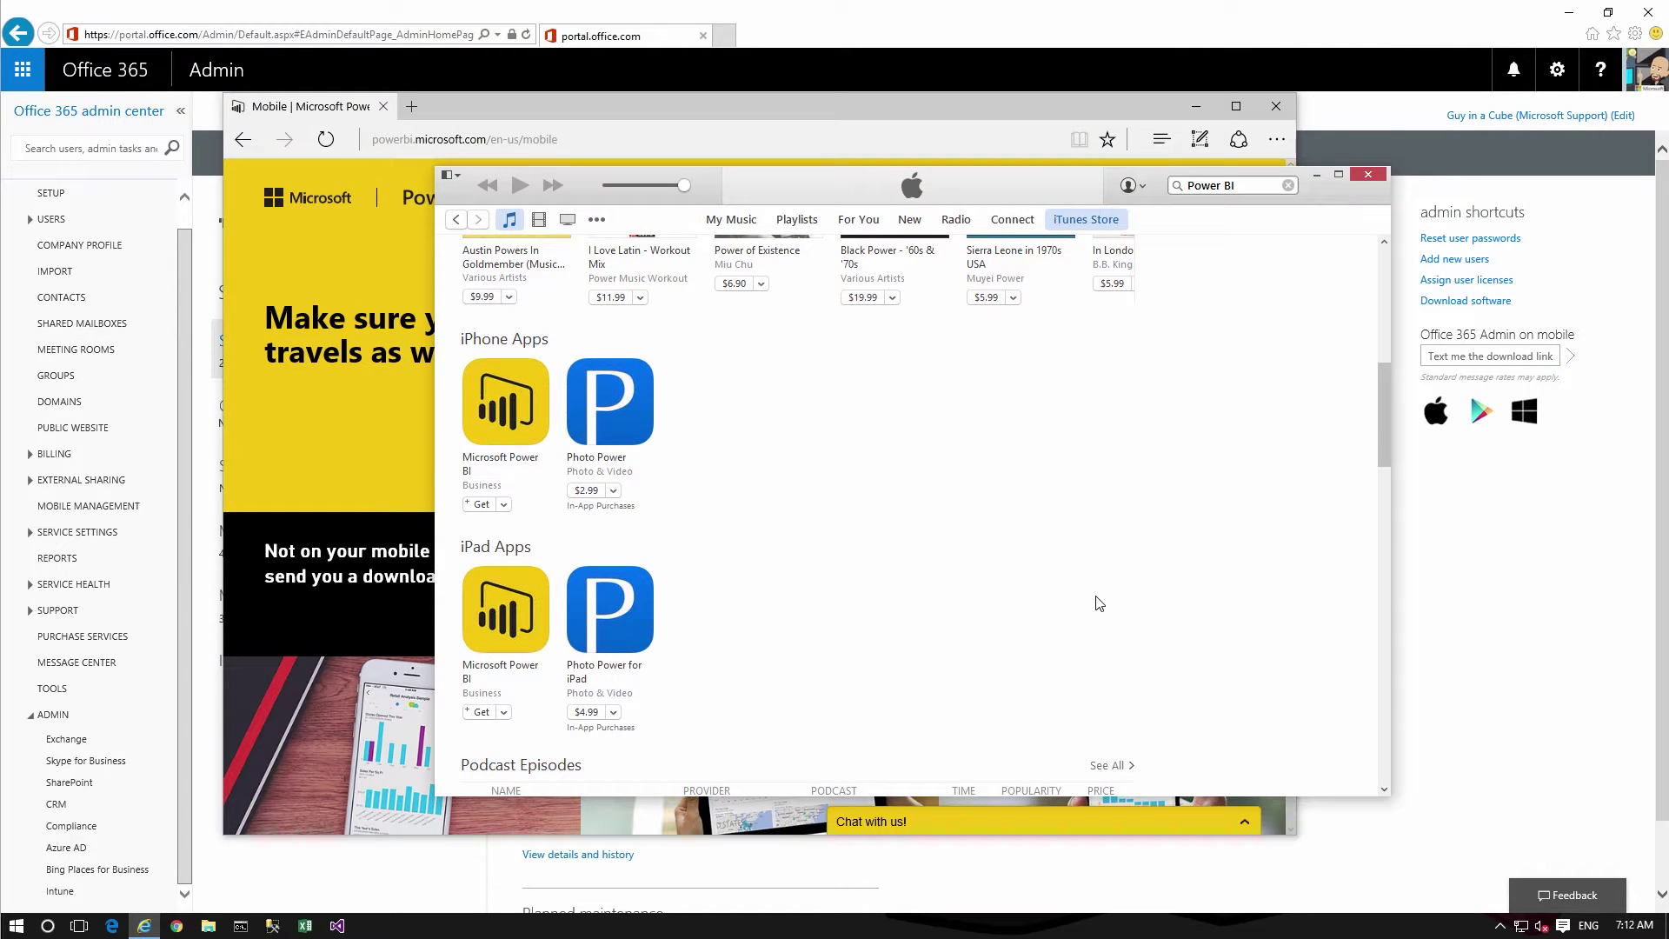
left_click(1318, 177)
Minimize the Power BI browser window and go to the admin center's Mobile Management view
left_click(1197, 107)
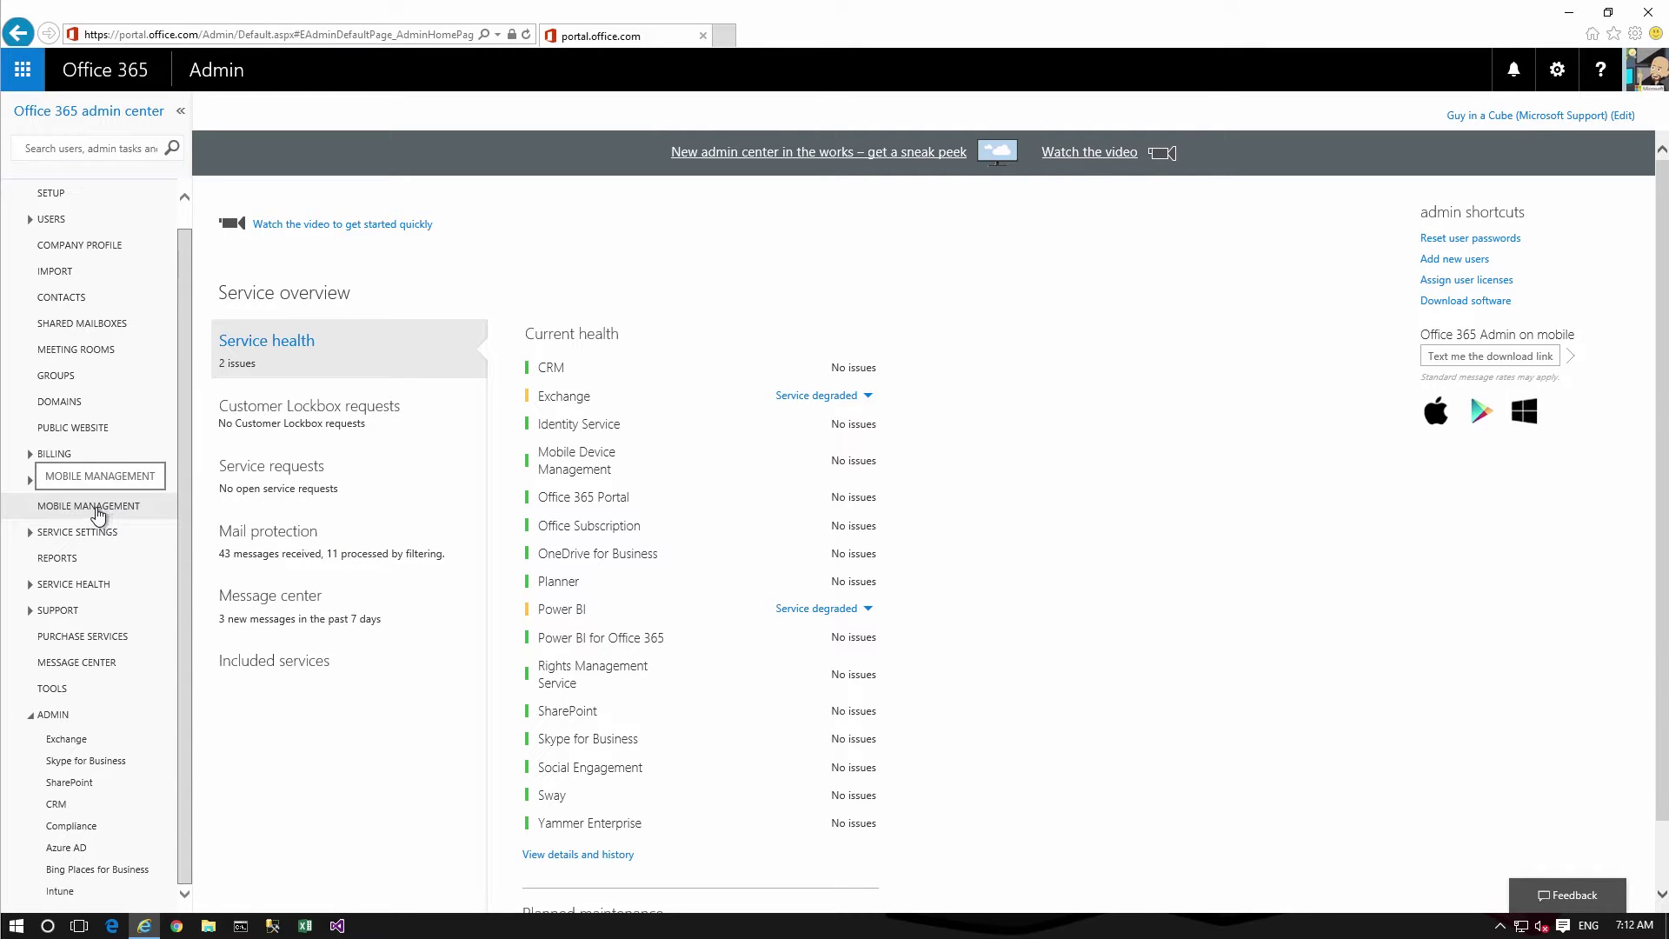
left_click(91, 511)
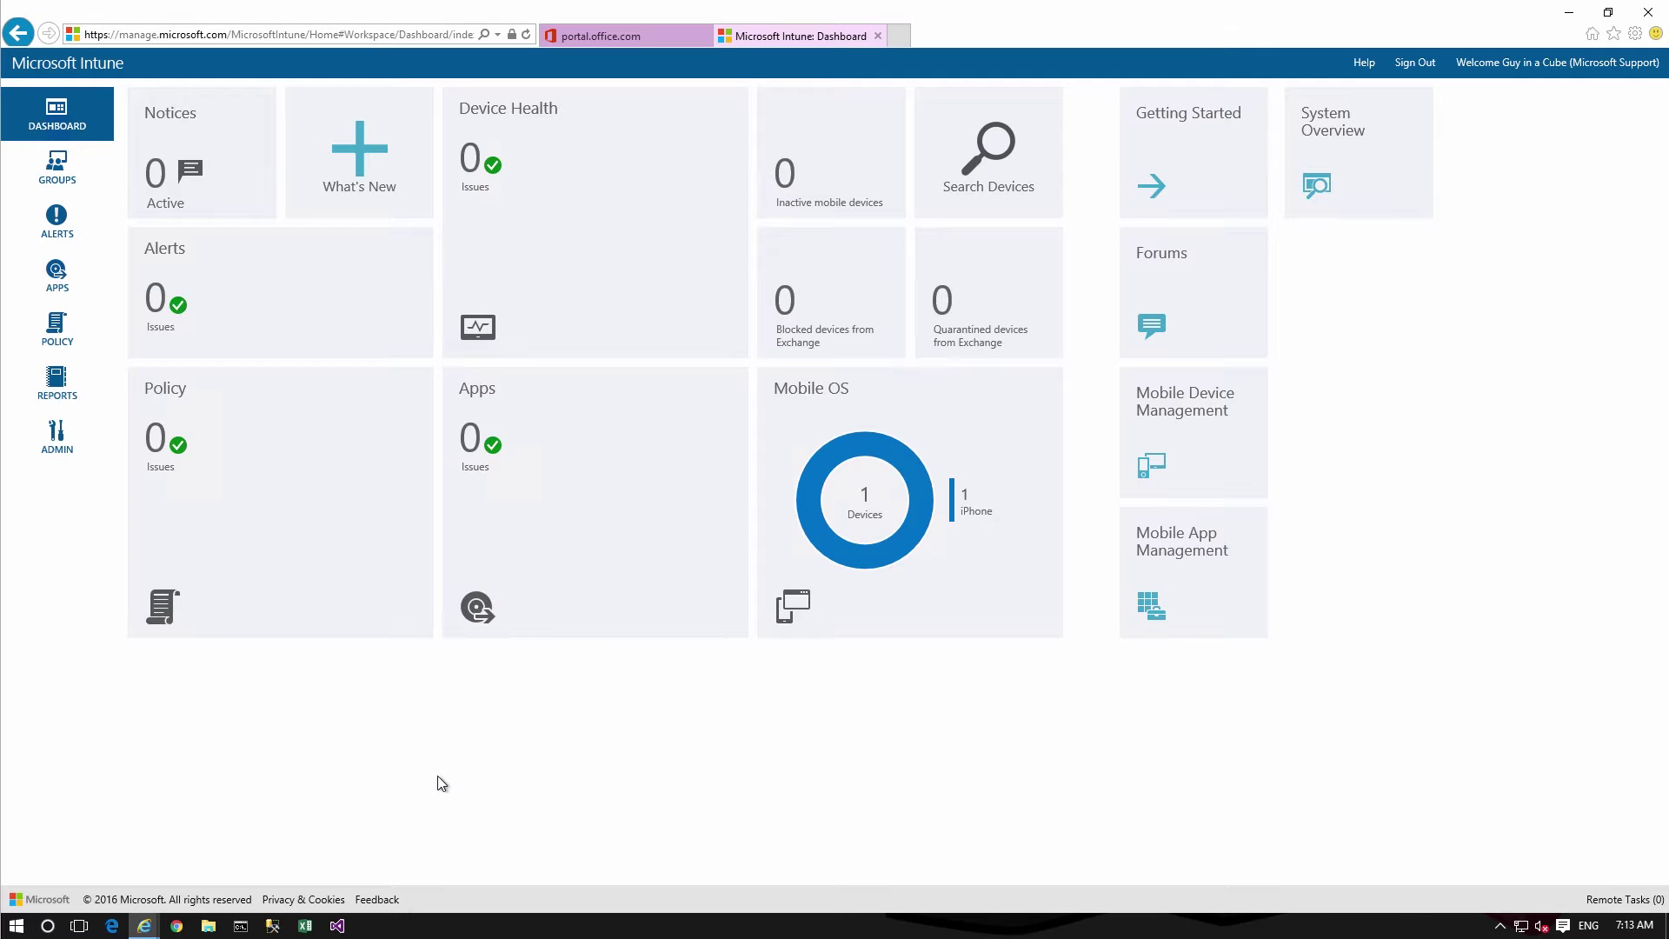
Open Administration > Mobile Device Management in the Intune console
left_click(57, 445)
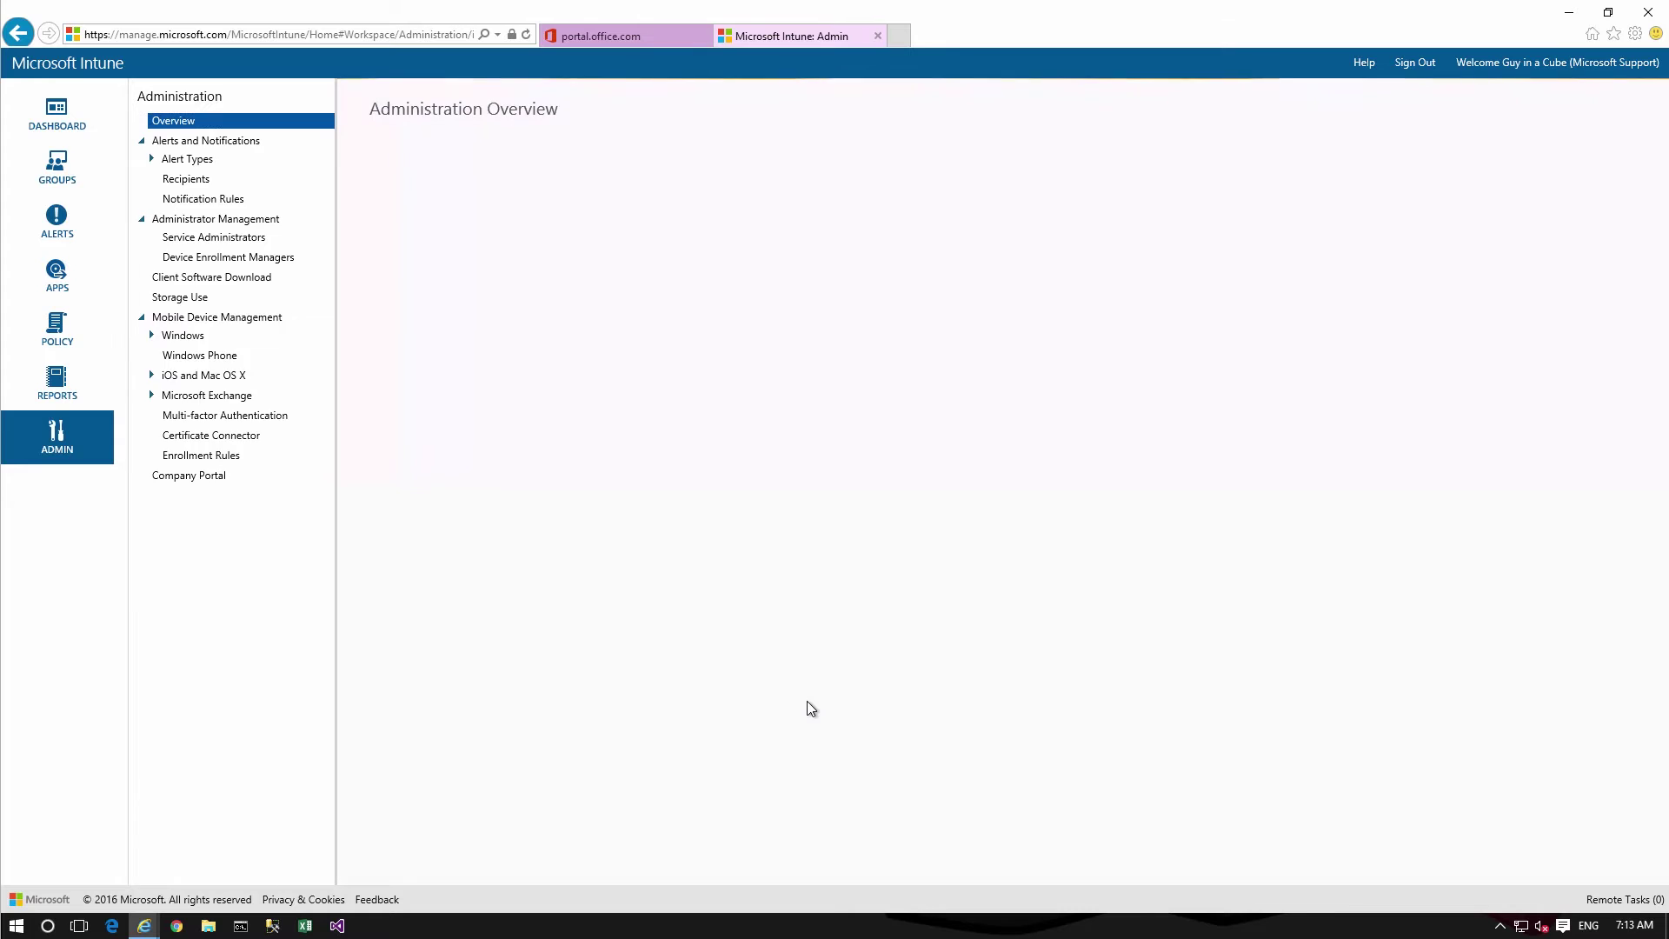
left_click(251, 318)
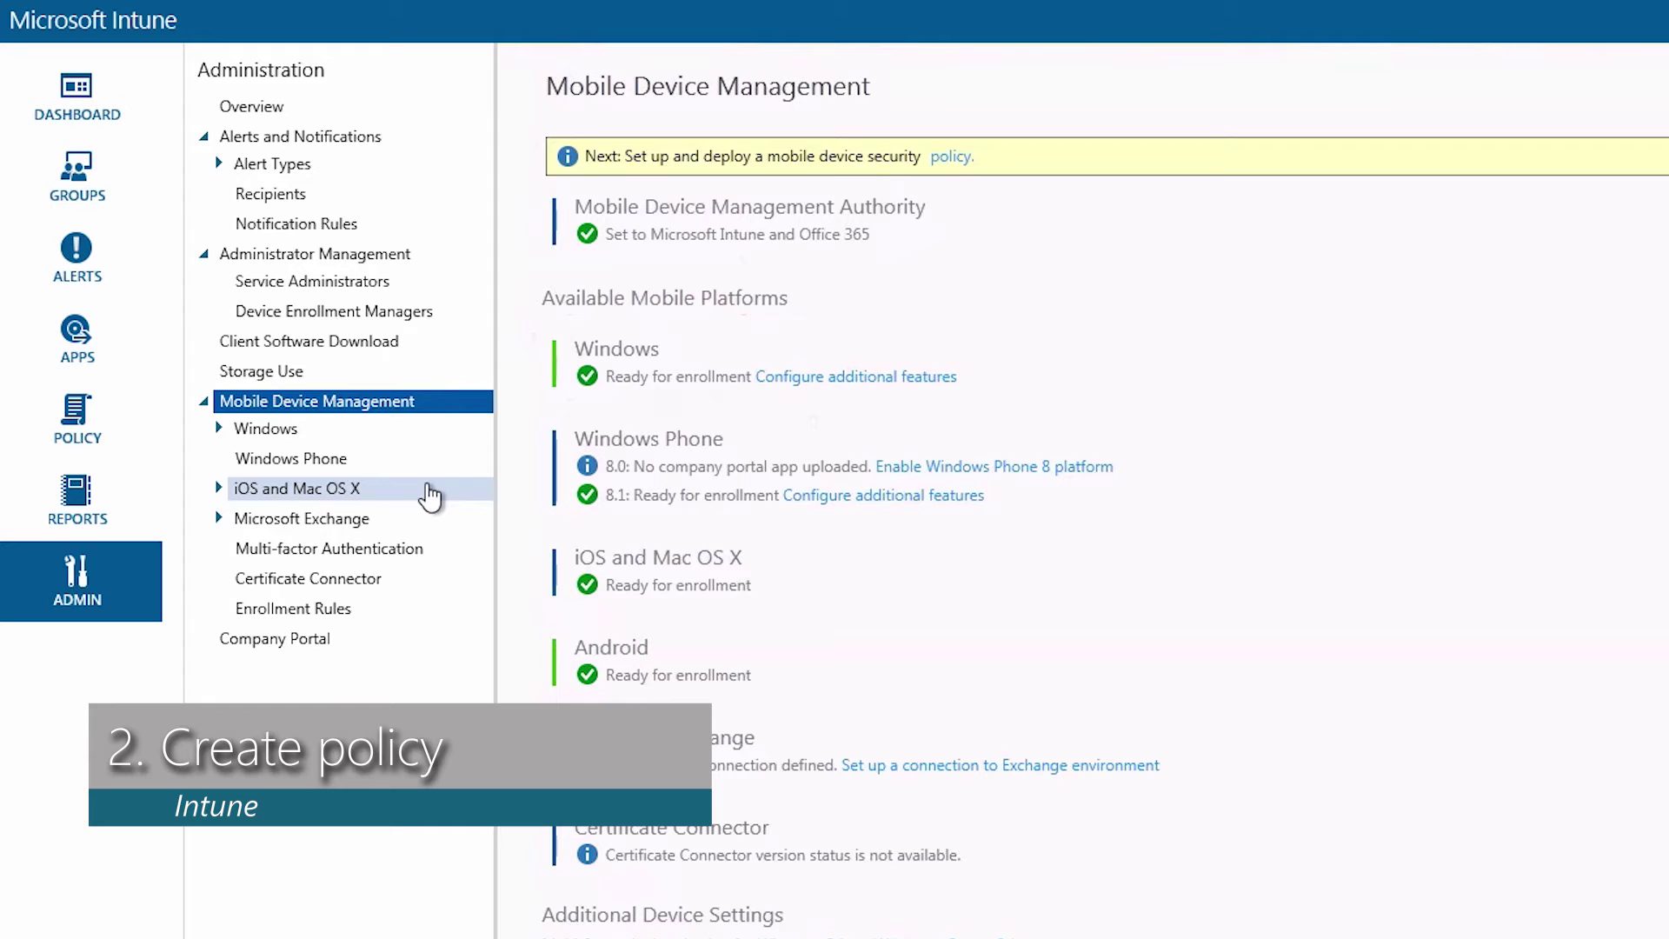
Create a Mobile Application Management (iOS 7.1 and later) configuration policy from the Software templates, then delete this duplicate
left_click(77, 415)
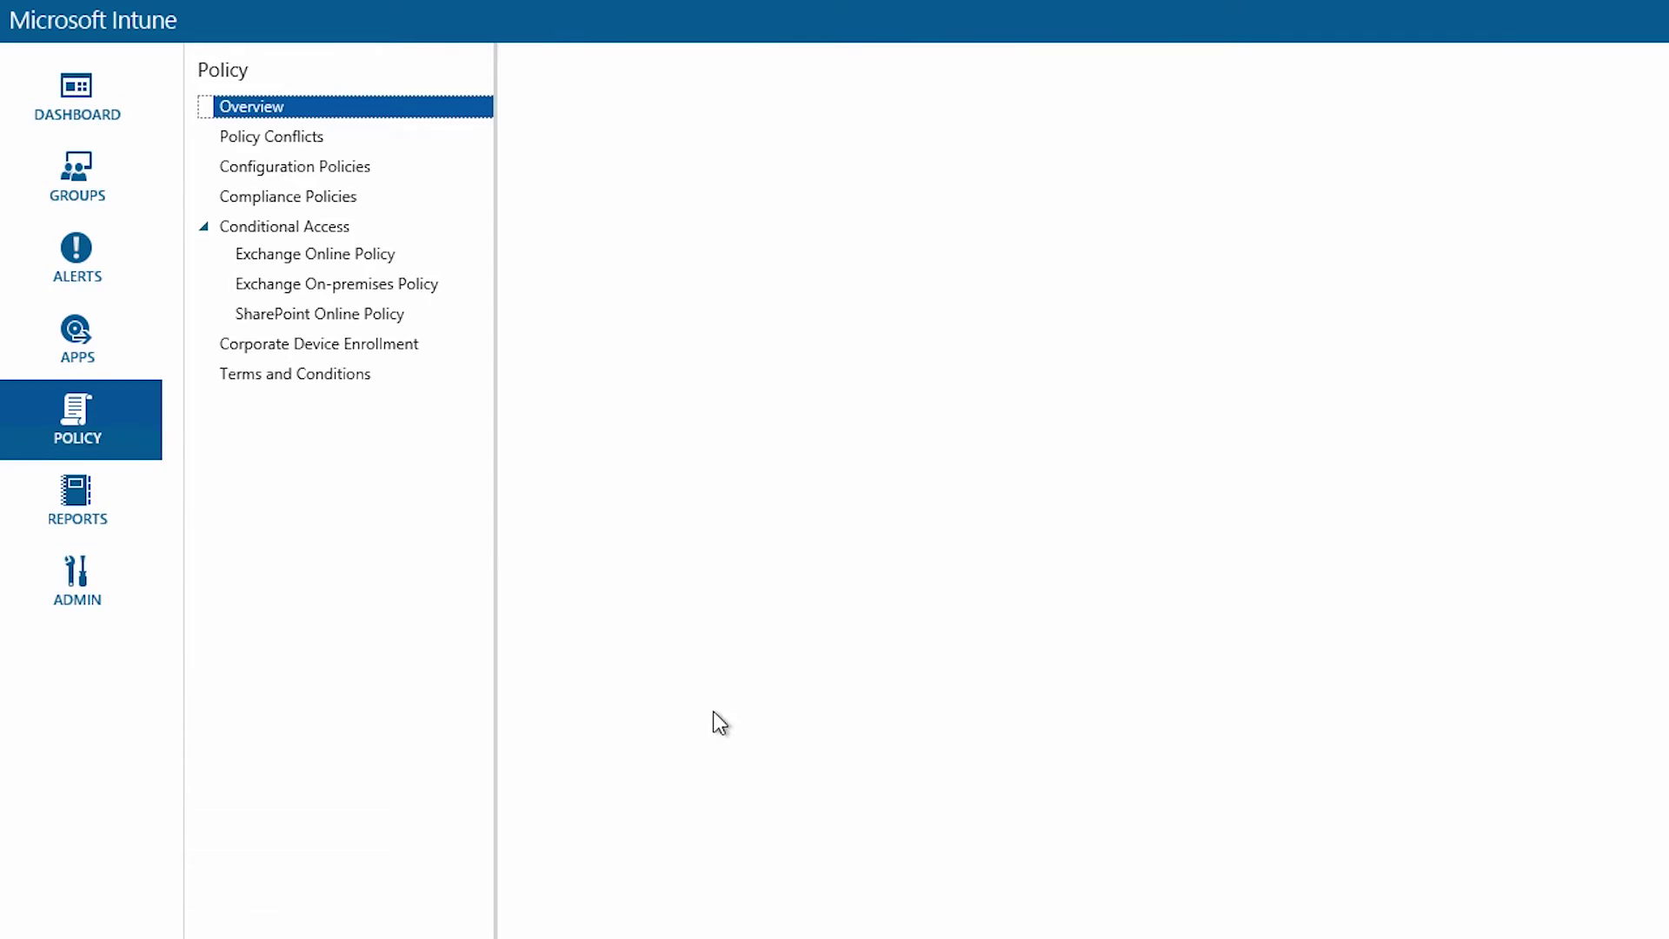
left_click(353, 167)
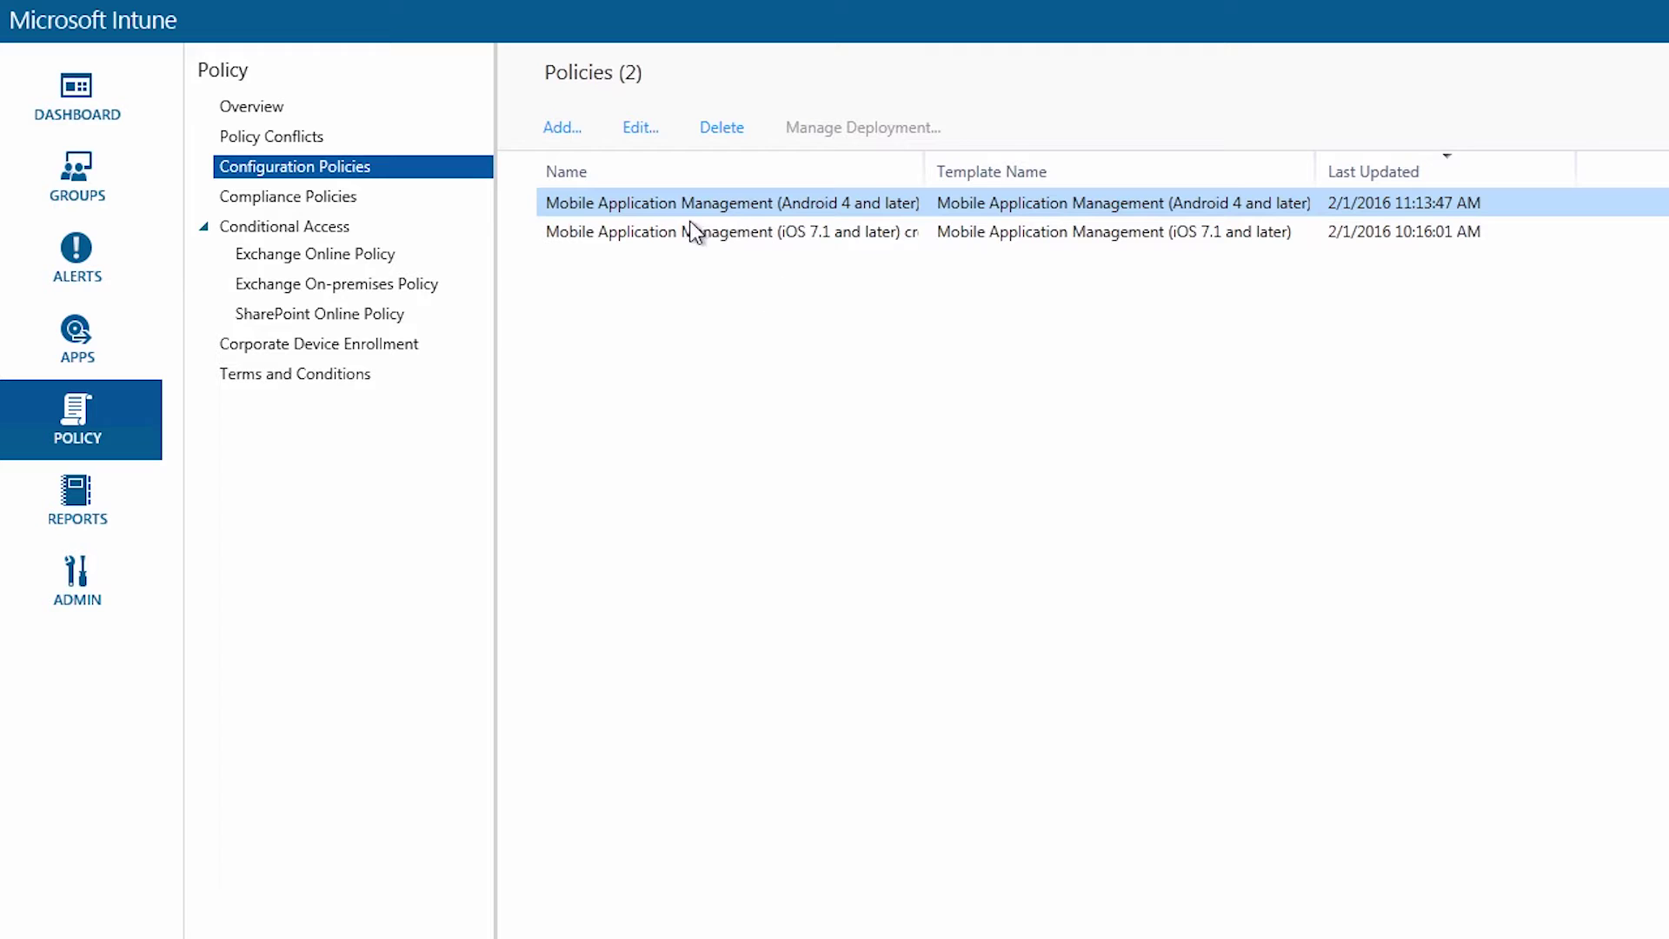
left_click(560, 130)
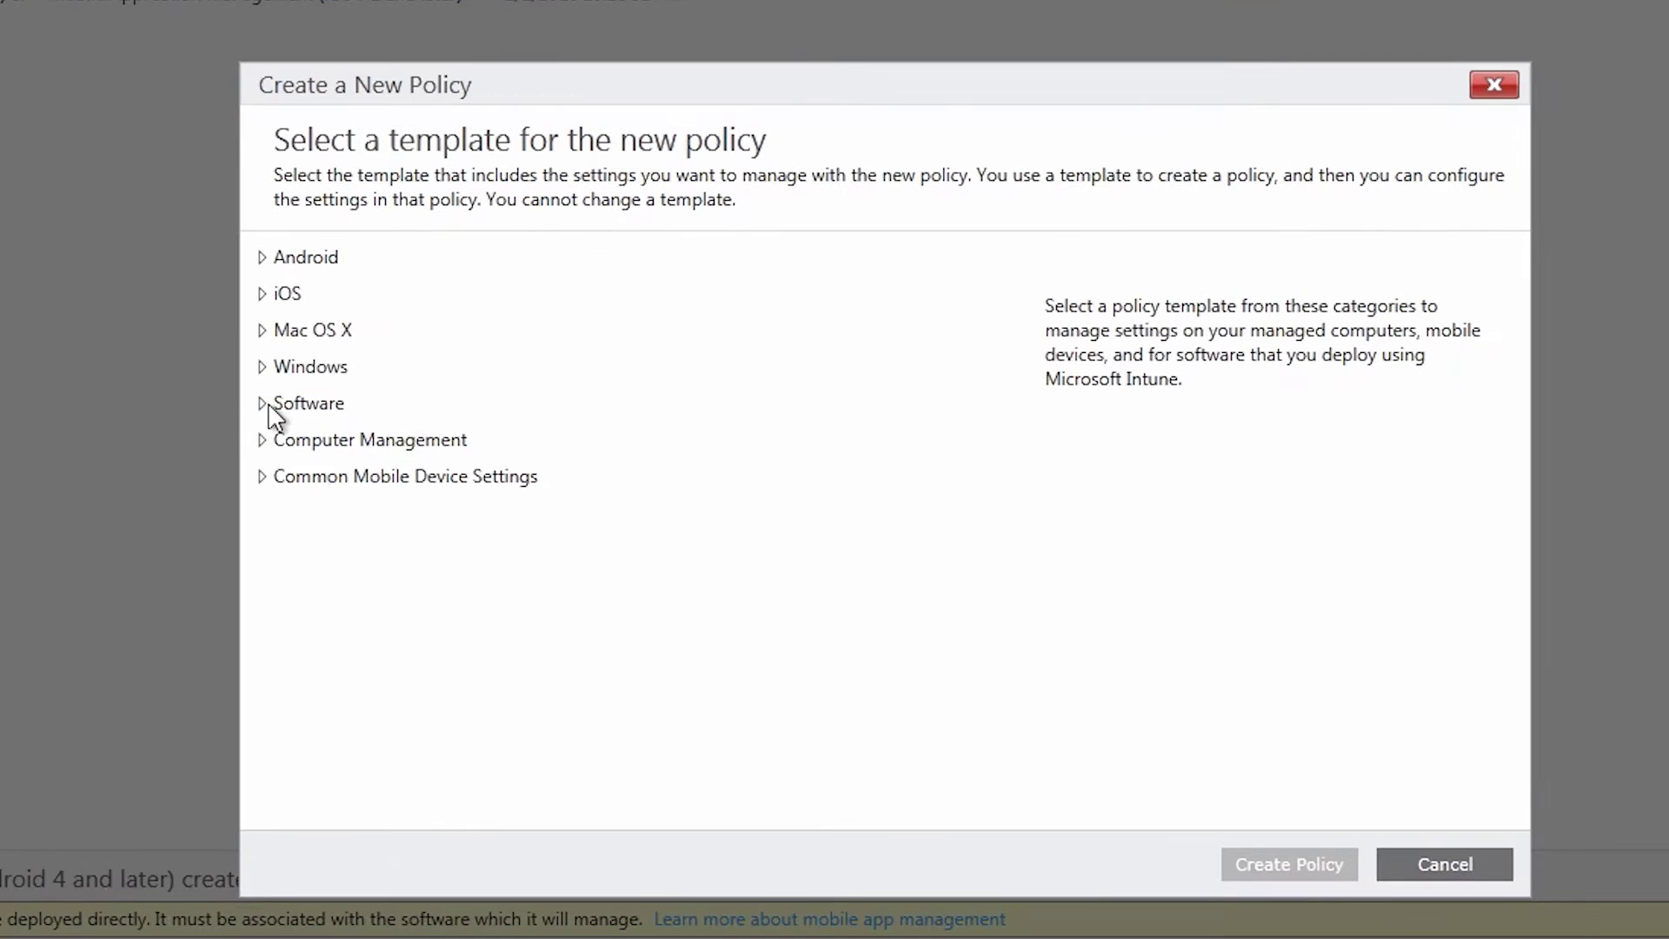
left_click(265, 405)
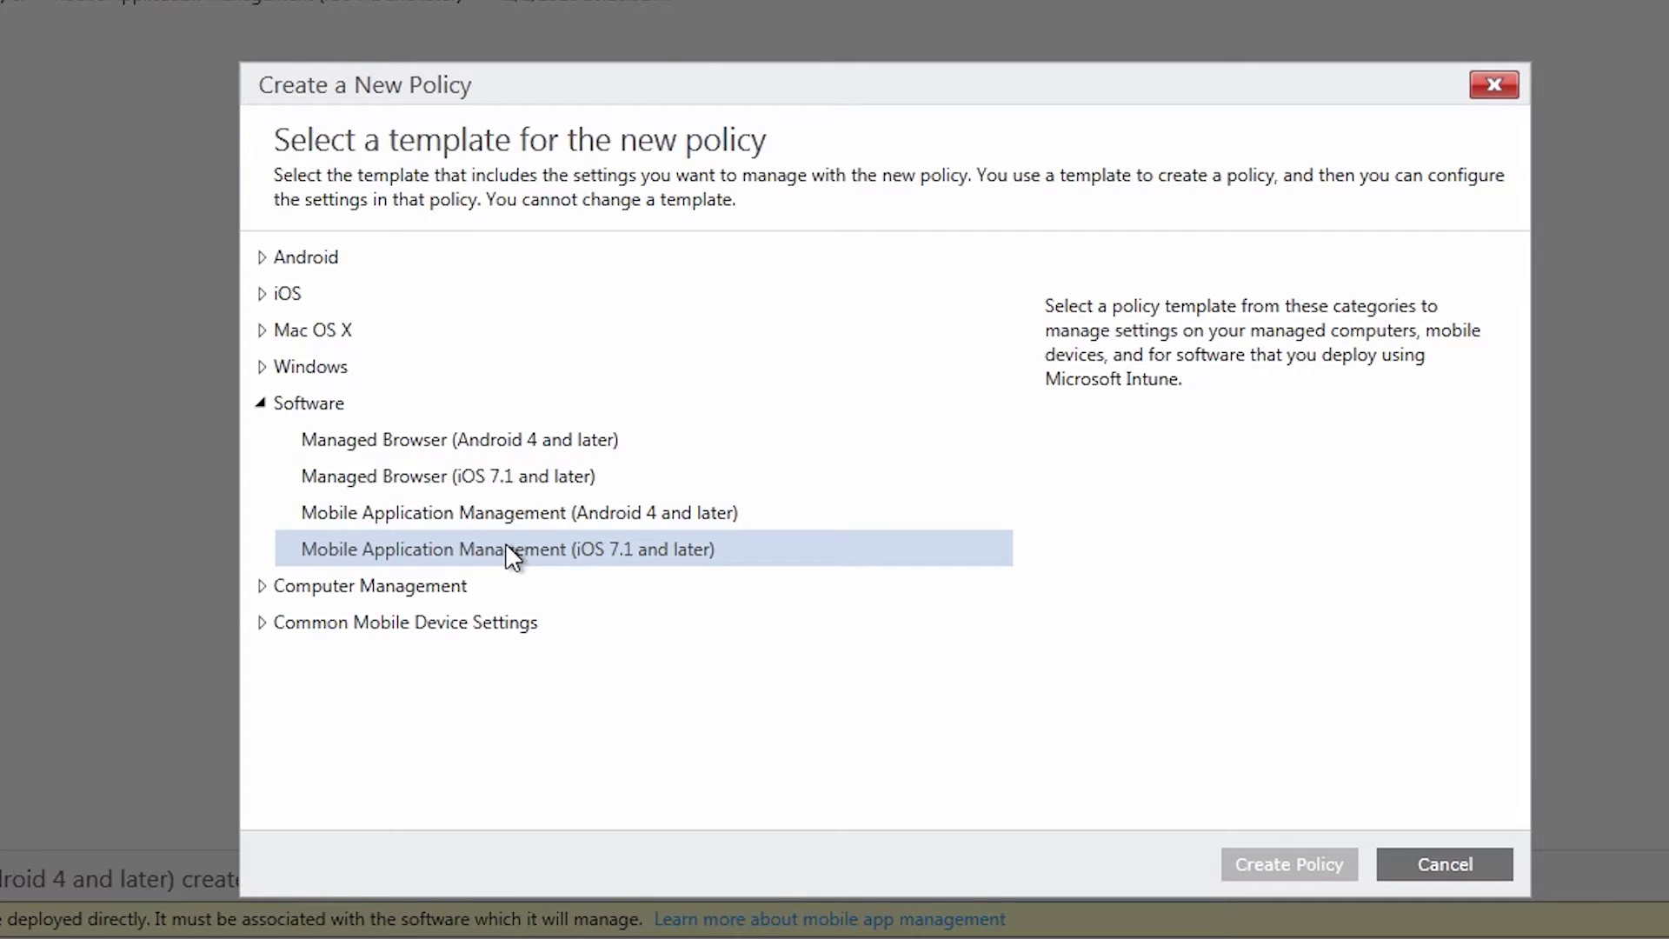
left_click(566, 553)
left_click(1300, 864)
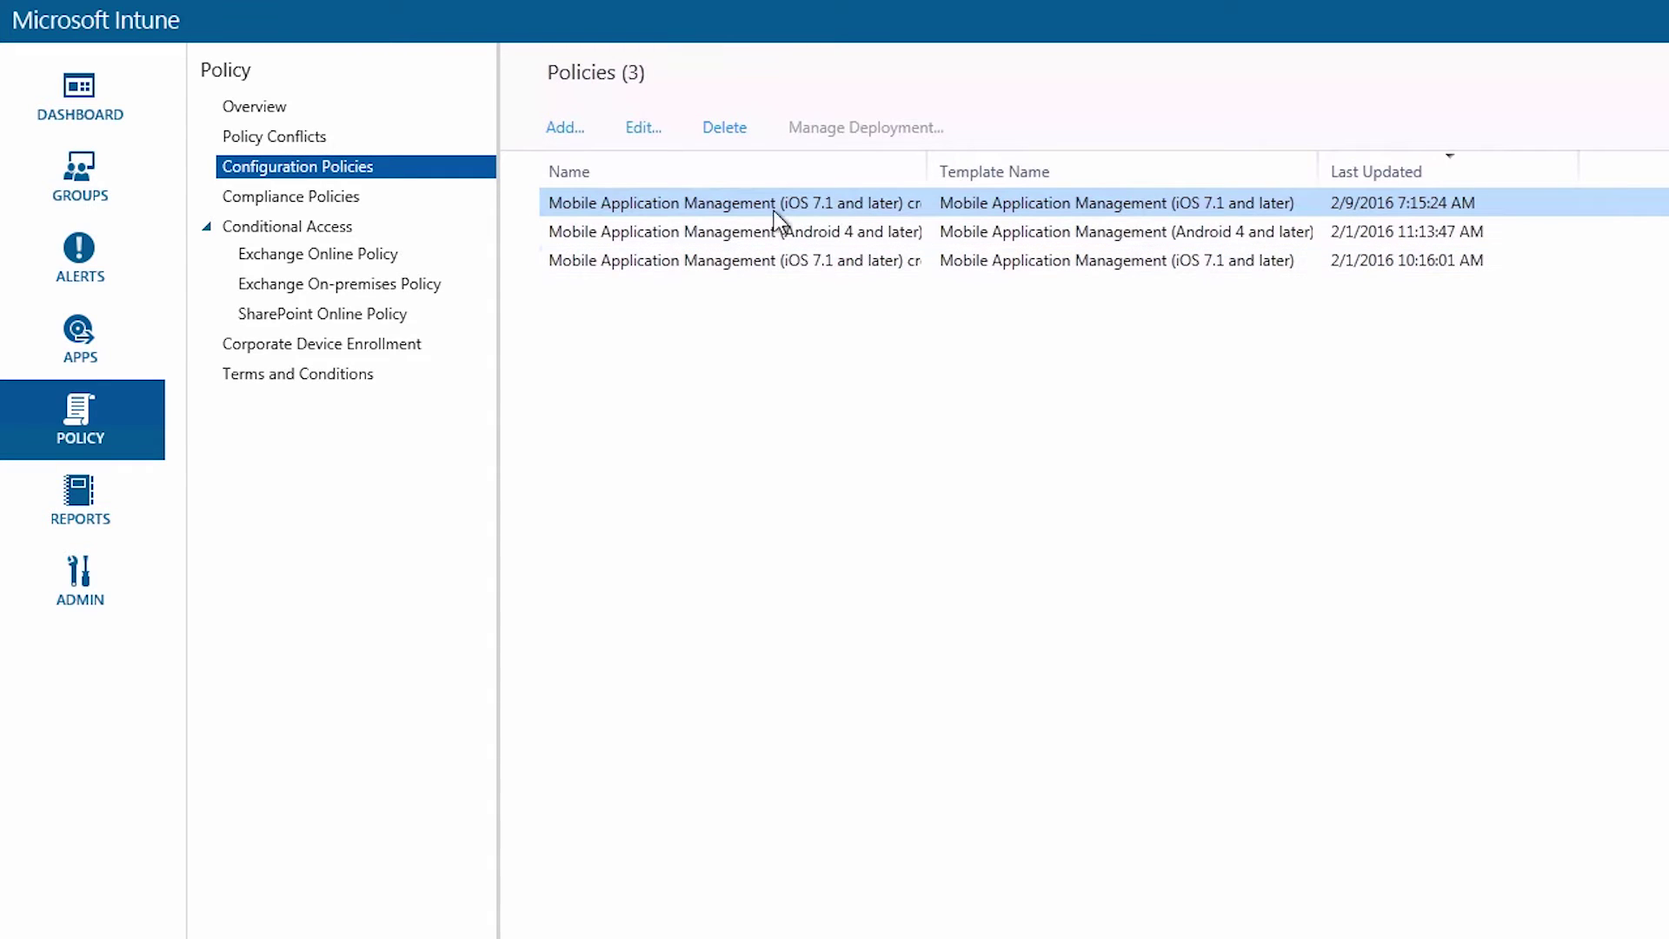
left_click(725, 128)
left_click(1499, 730)
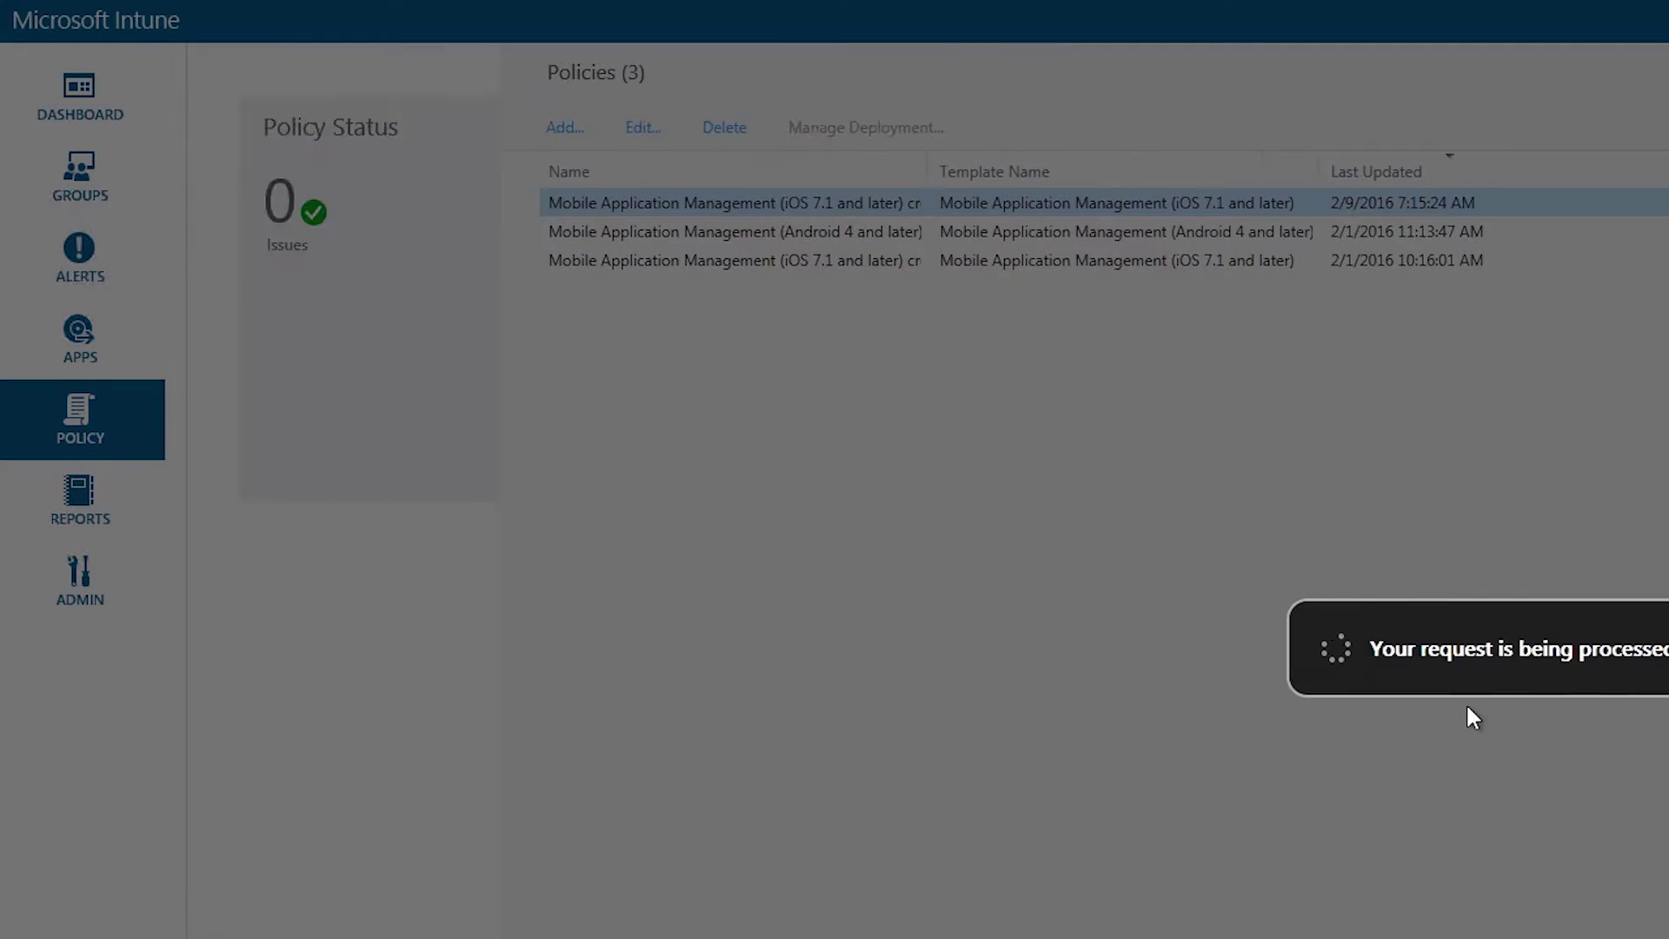
Check the February 1 iOS MAM policy's simple PIN and 5-attempt reset settings, then save it
left_click(642, 128)
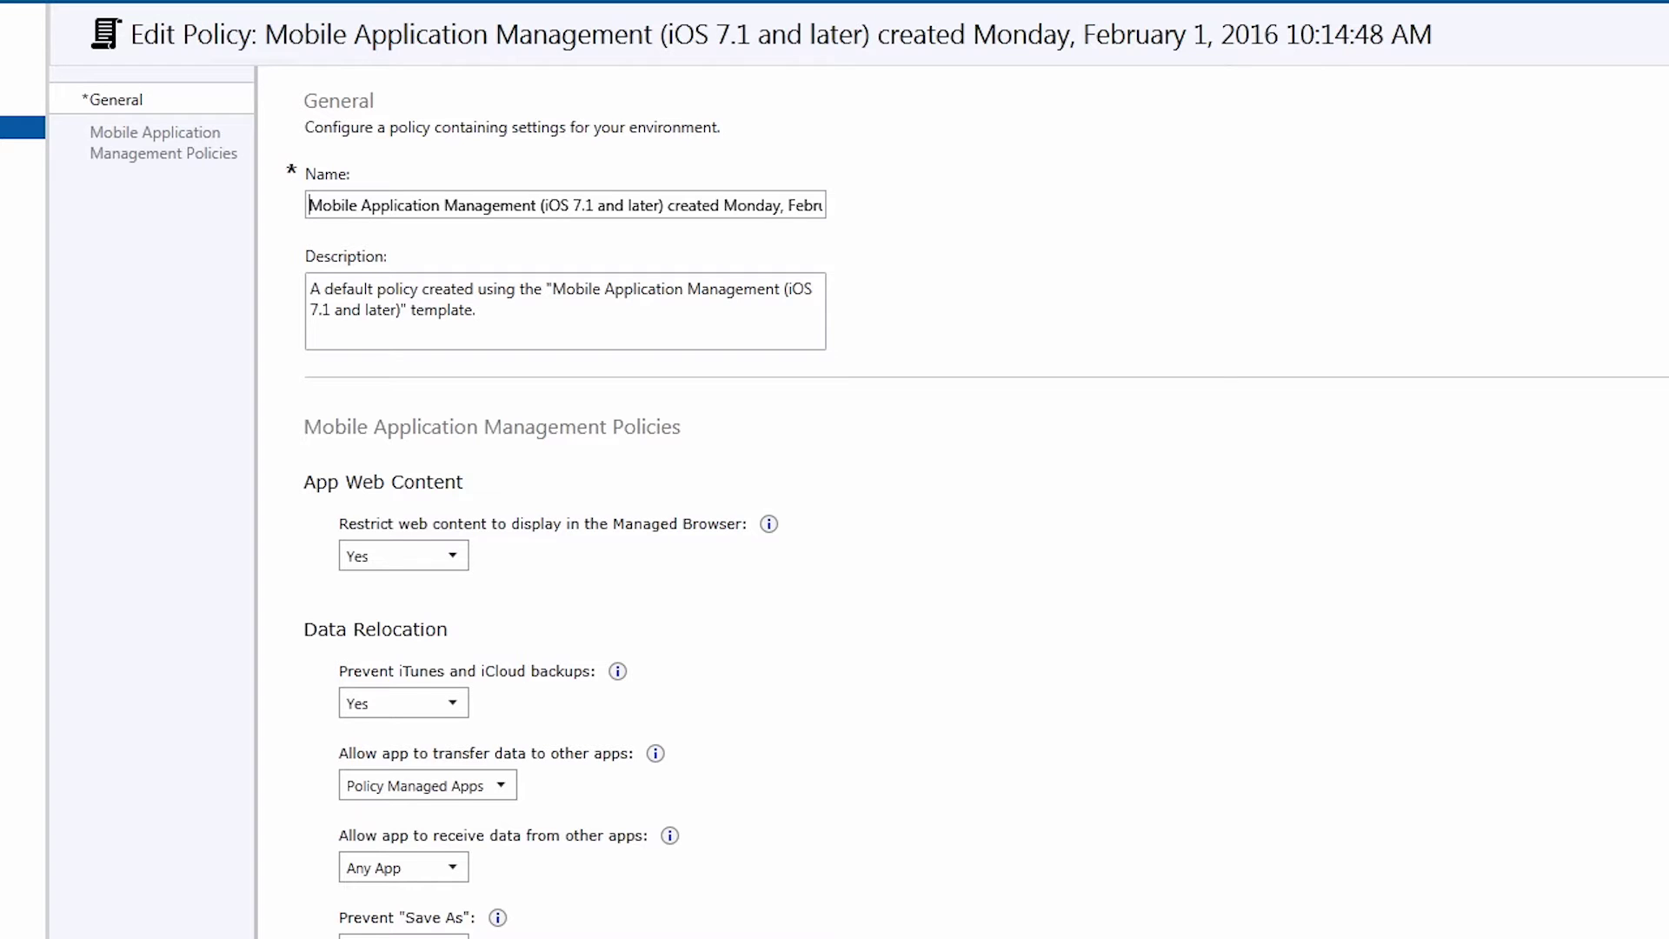
scroll(976, 510, "down", 5)
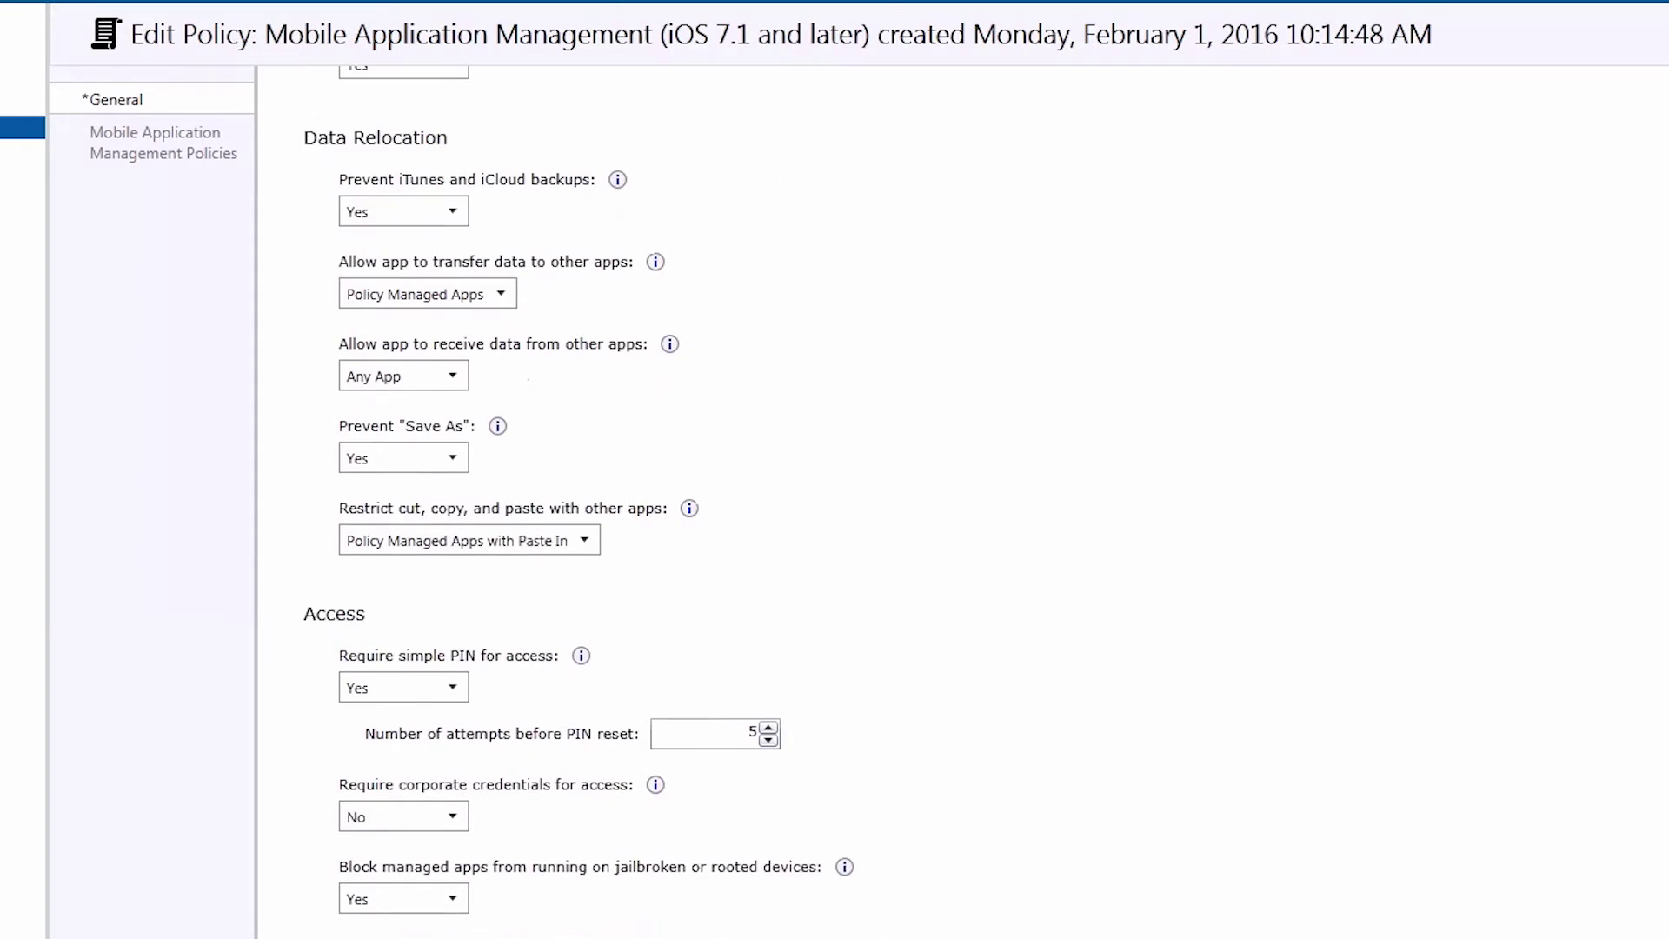
scroll(501, 718, "down", 1)
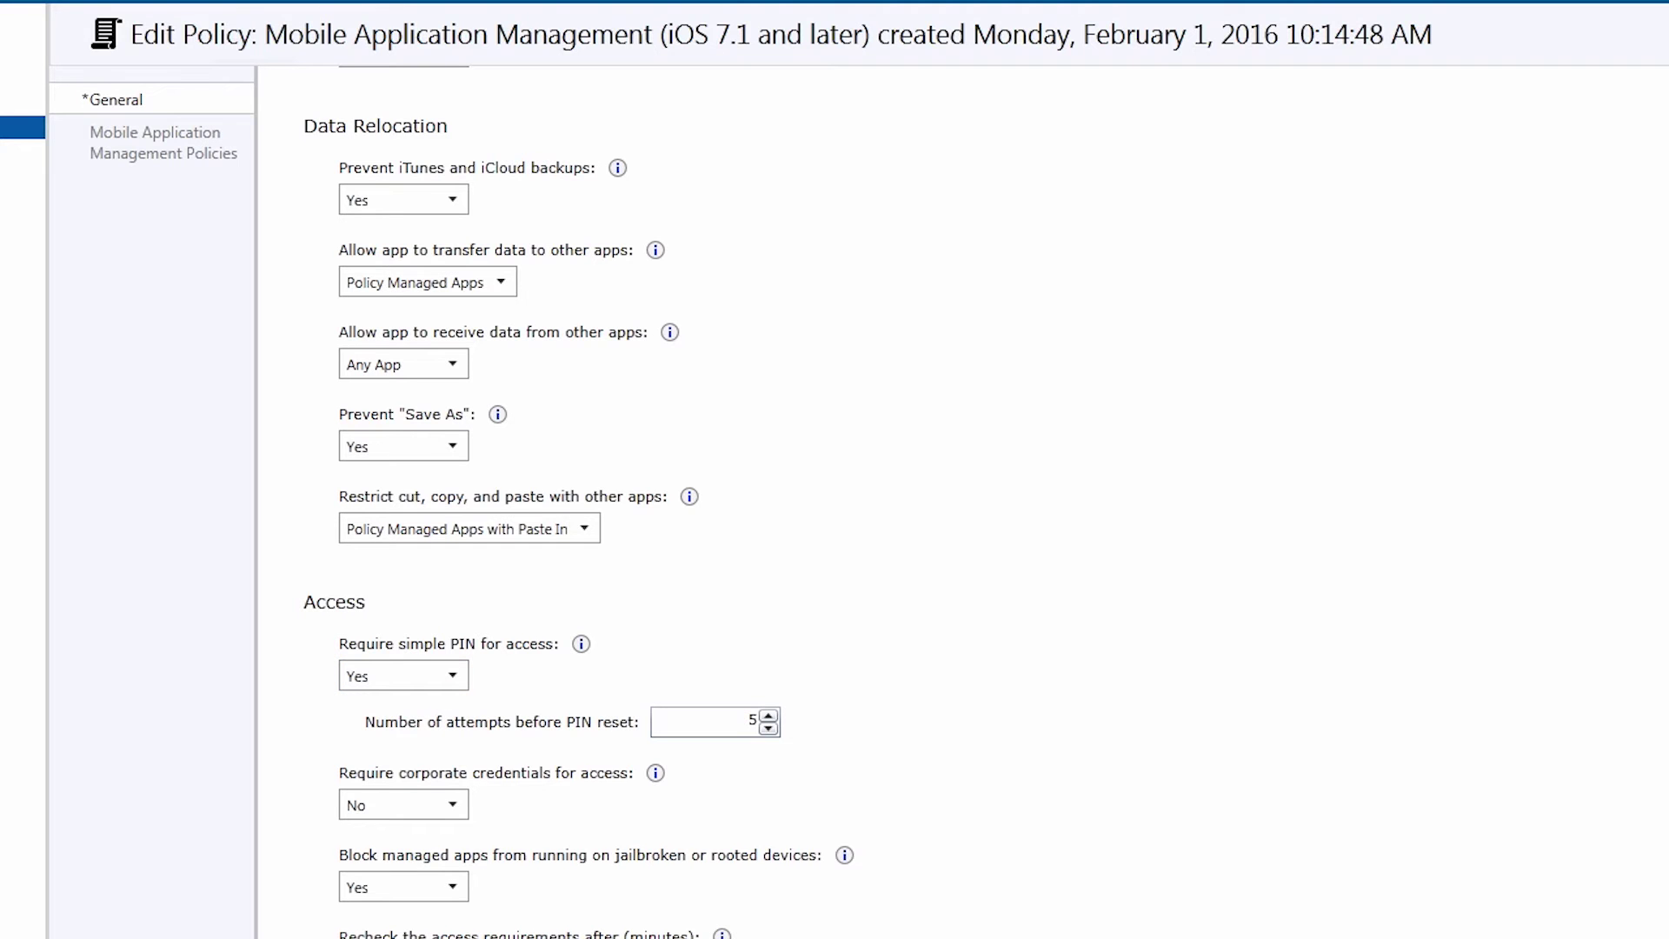
left_click(1518, 722)
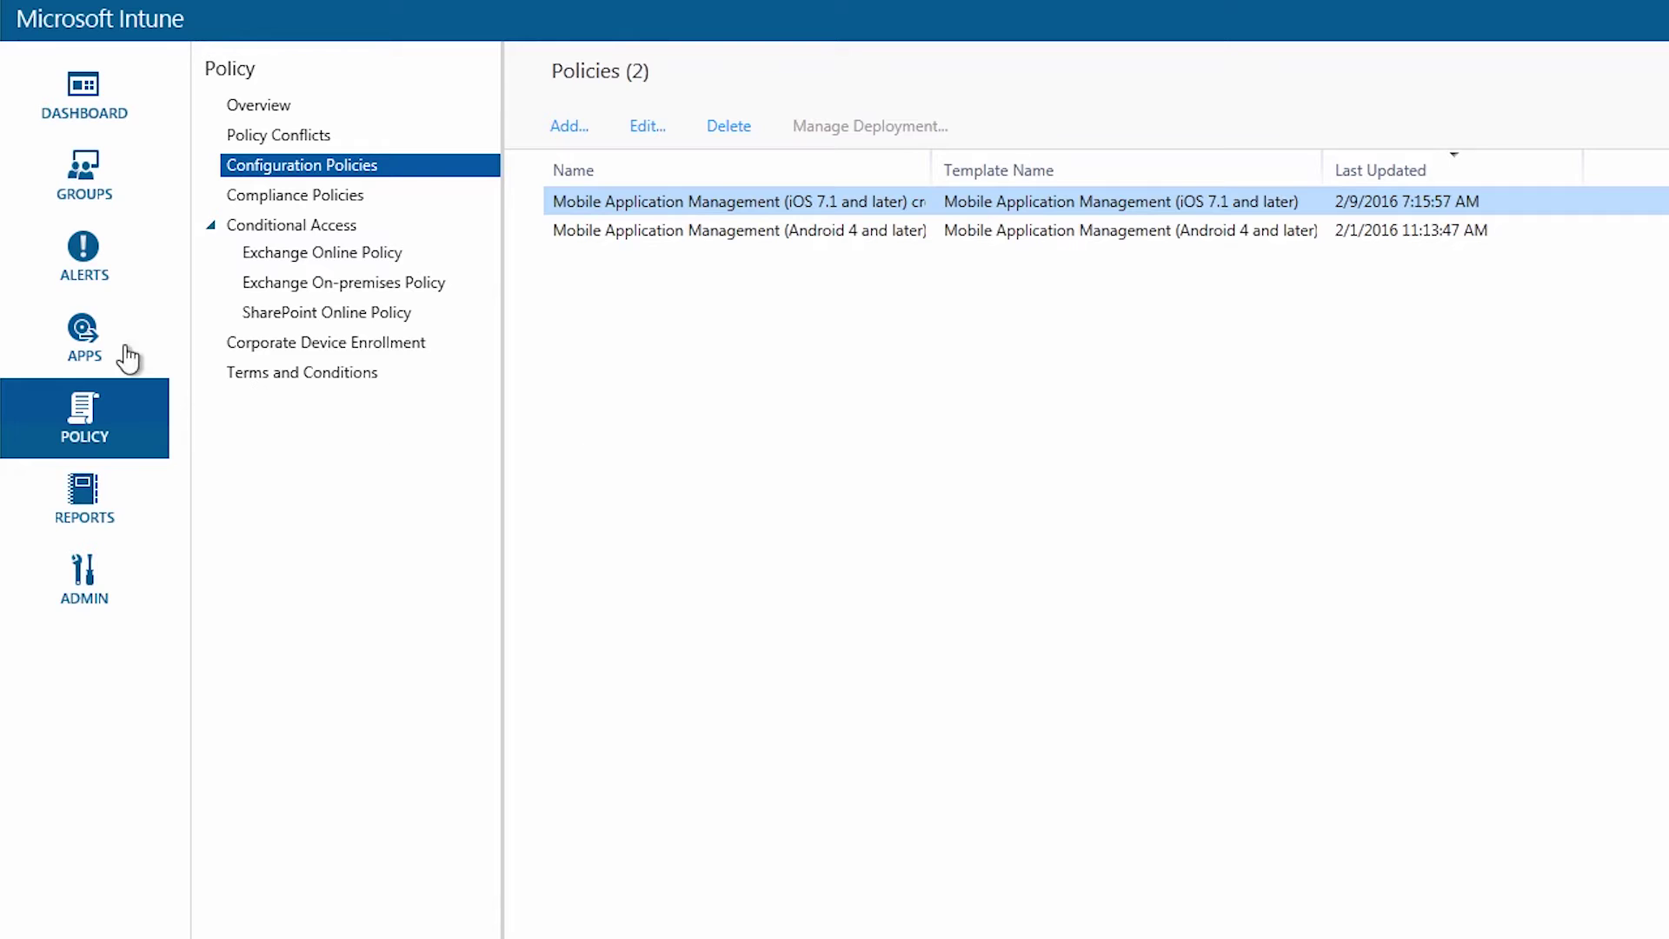
Go to the empty Apps list and begin adding a new app
left_click(87, 352)
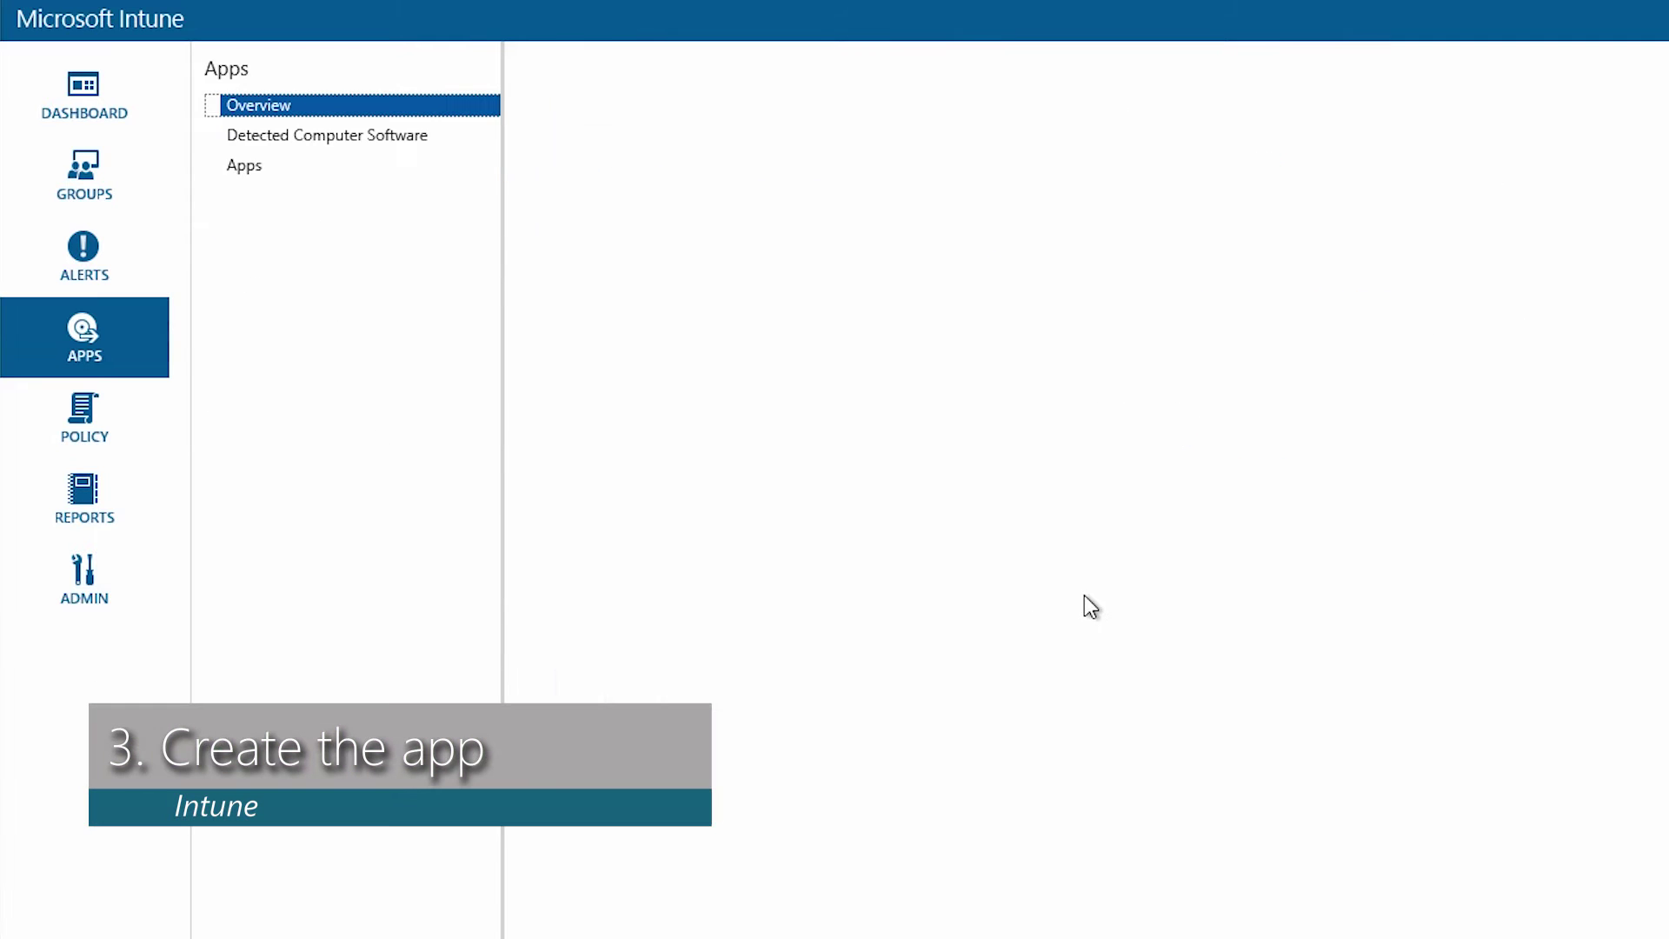
left_click(265, 167)
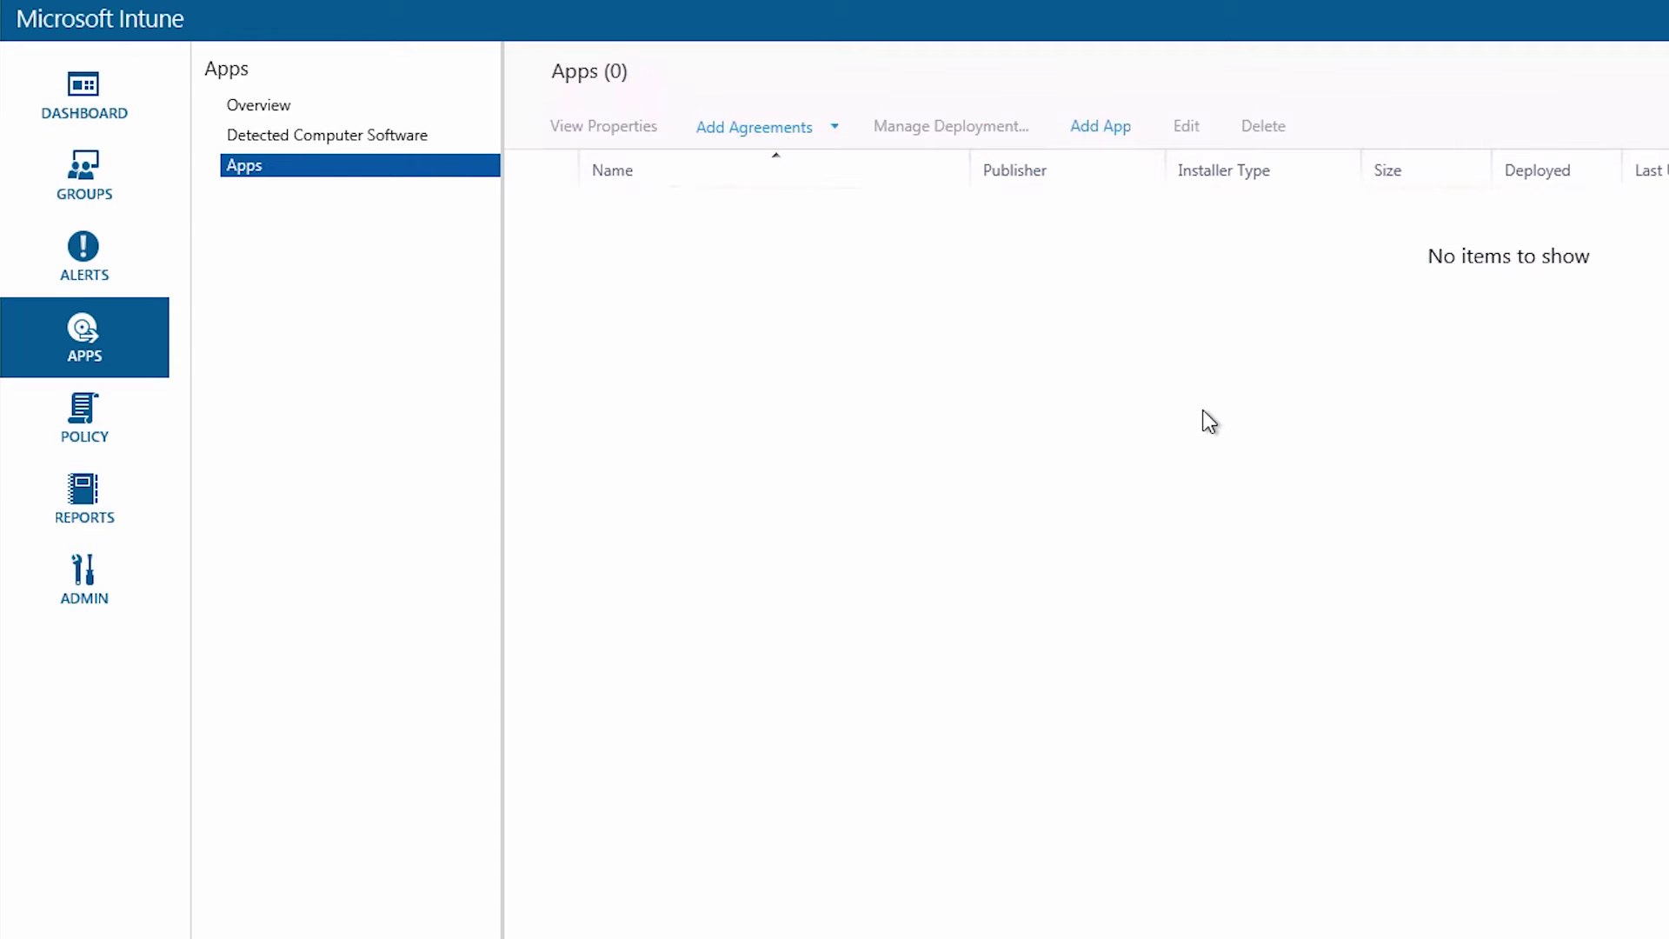
left_click(1098, 130)
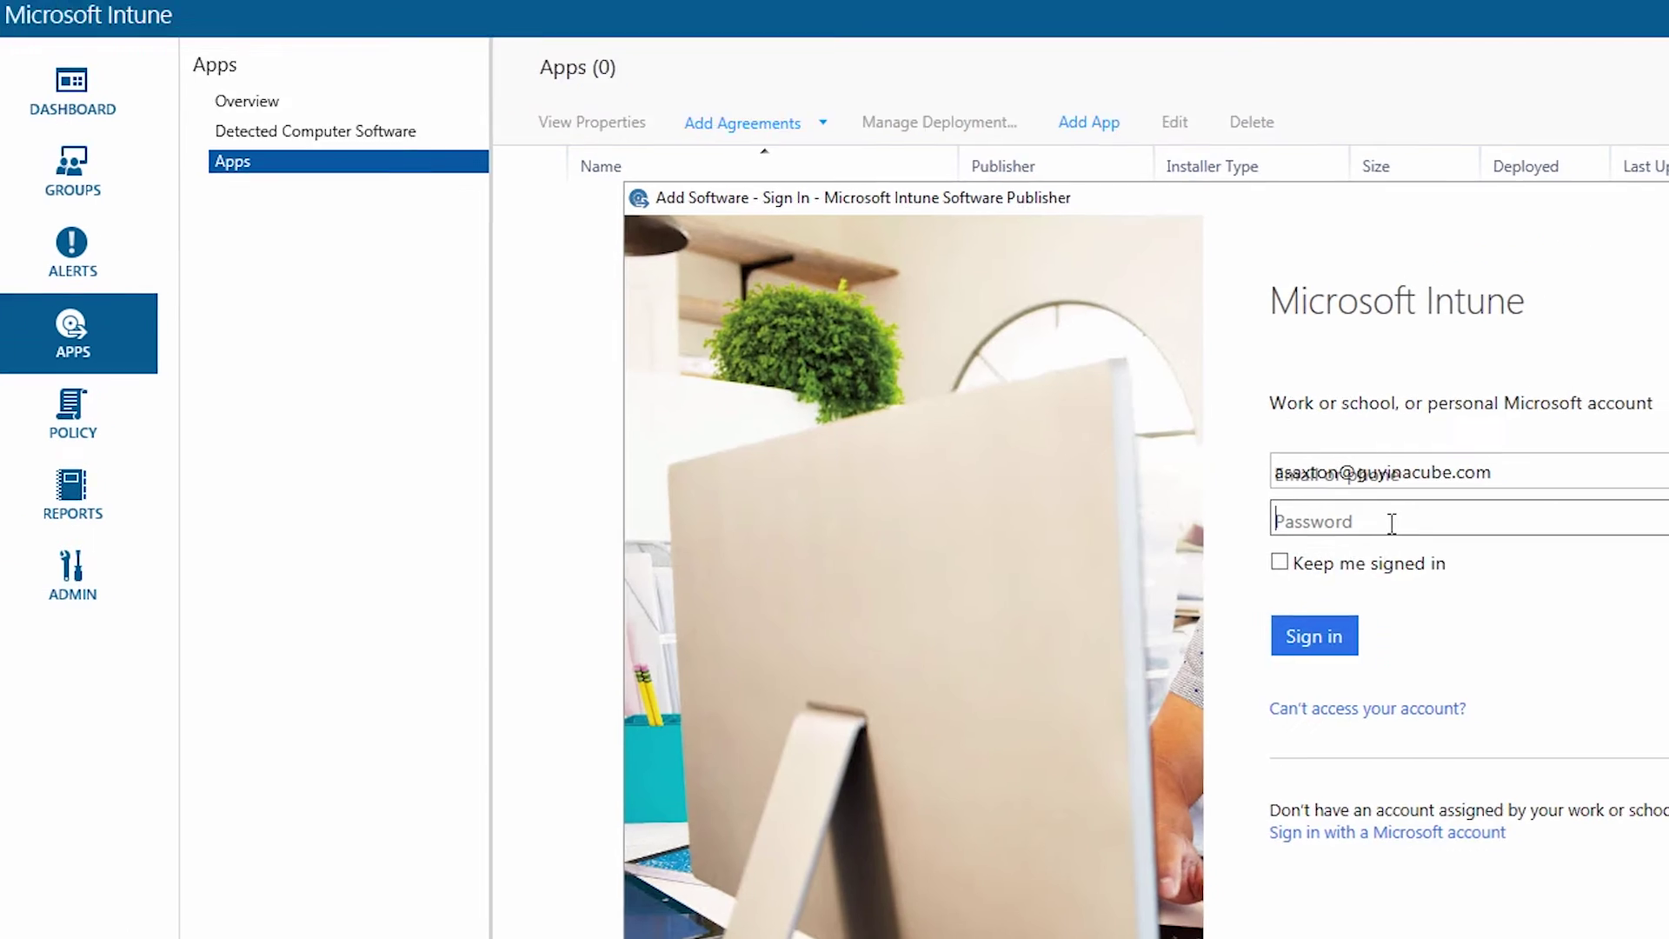
Sign in to the Software Publisher with the account password
left_click(1395, 524)
type("•••••••")
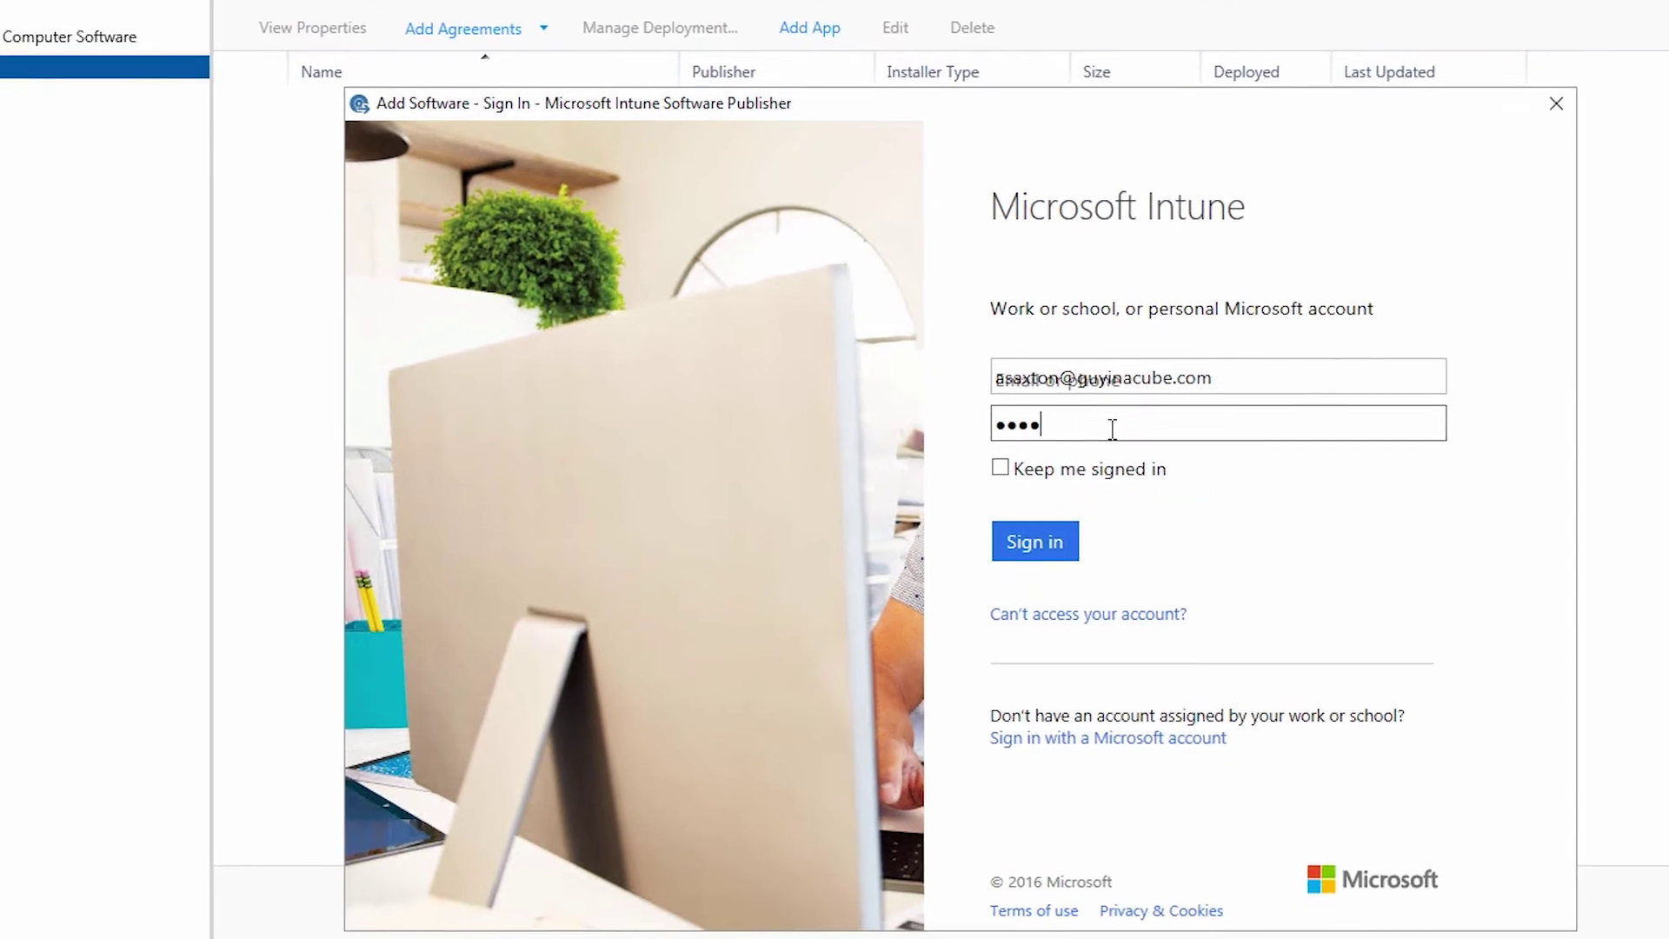
key("Return")
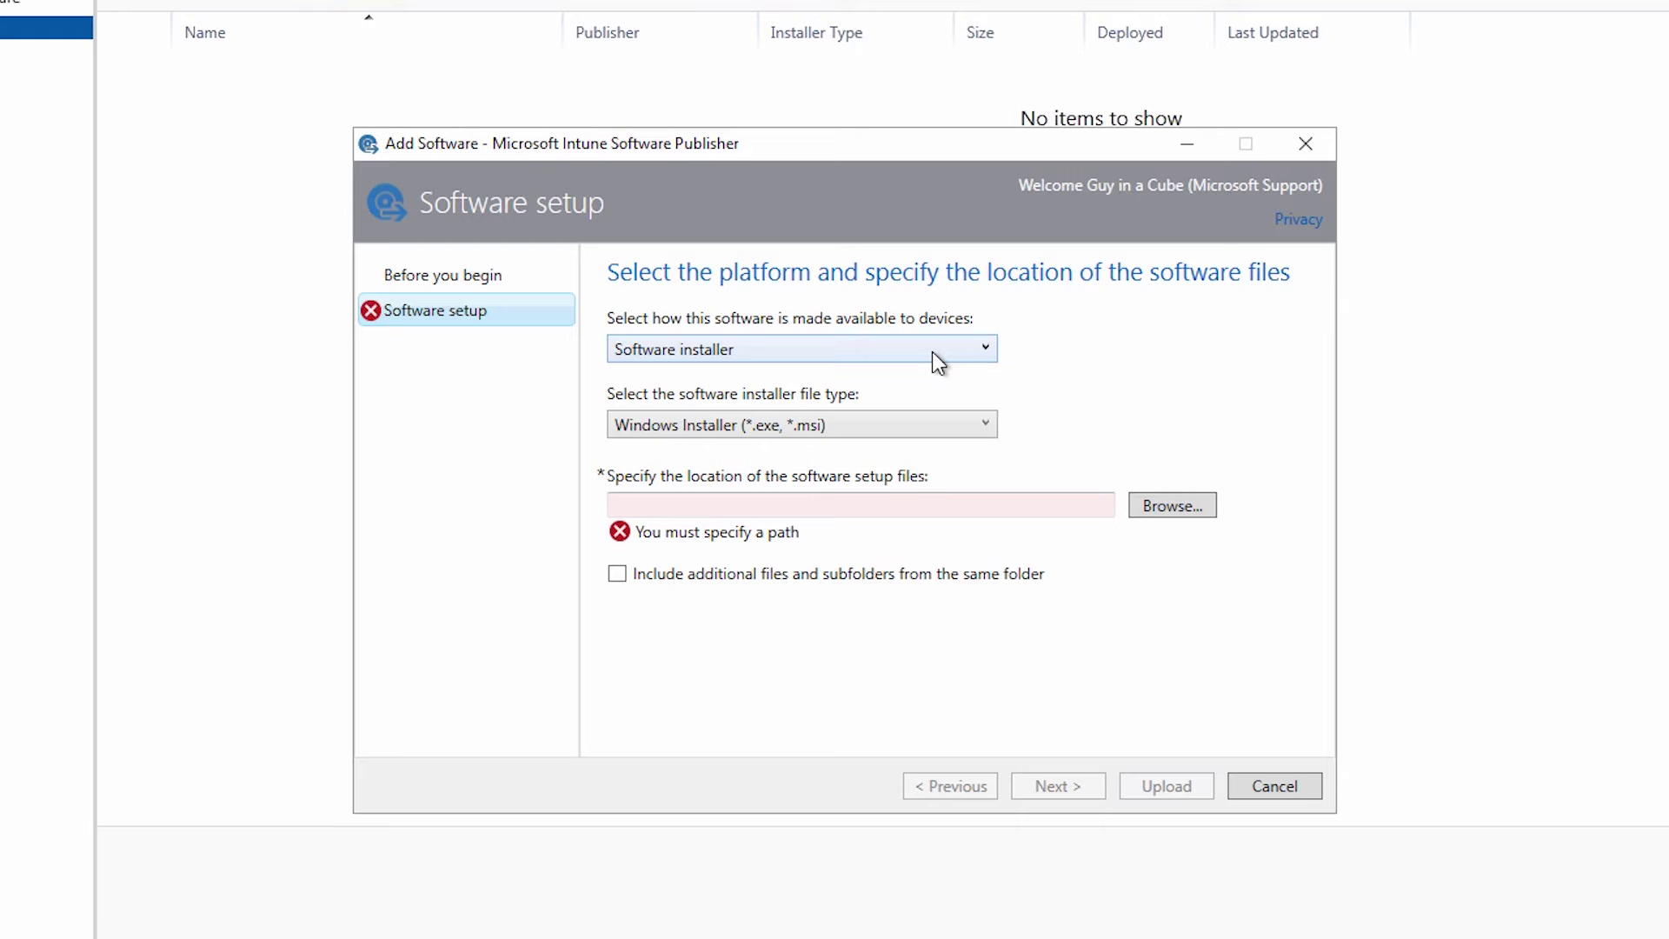
Choose Managed iOS App from the App Store and paste the Power BI store URL
left_click(932, 351)
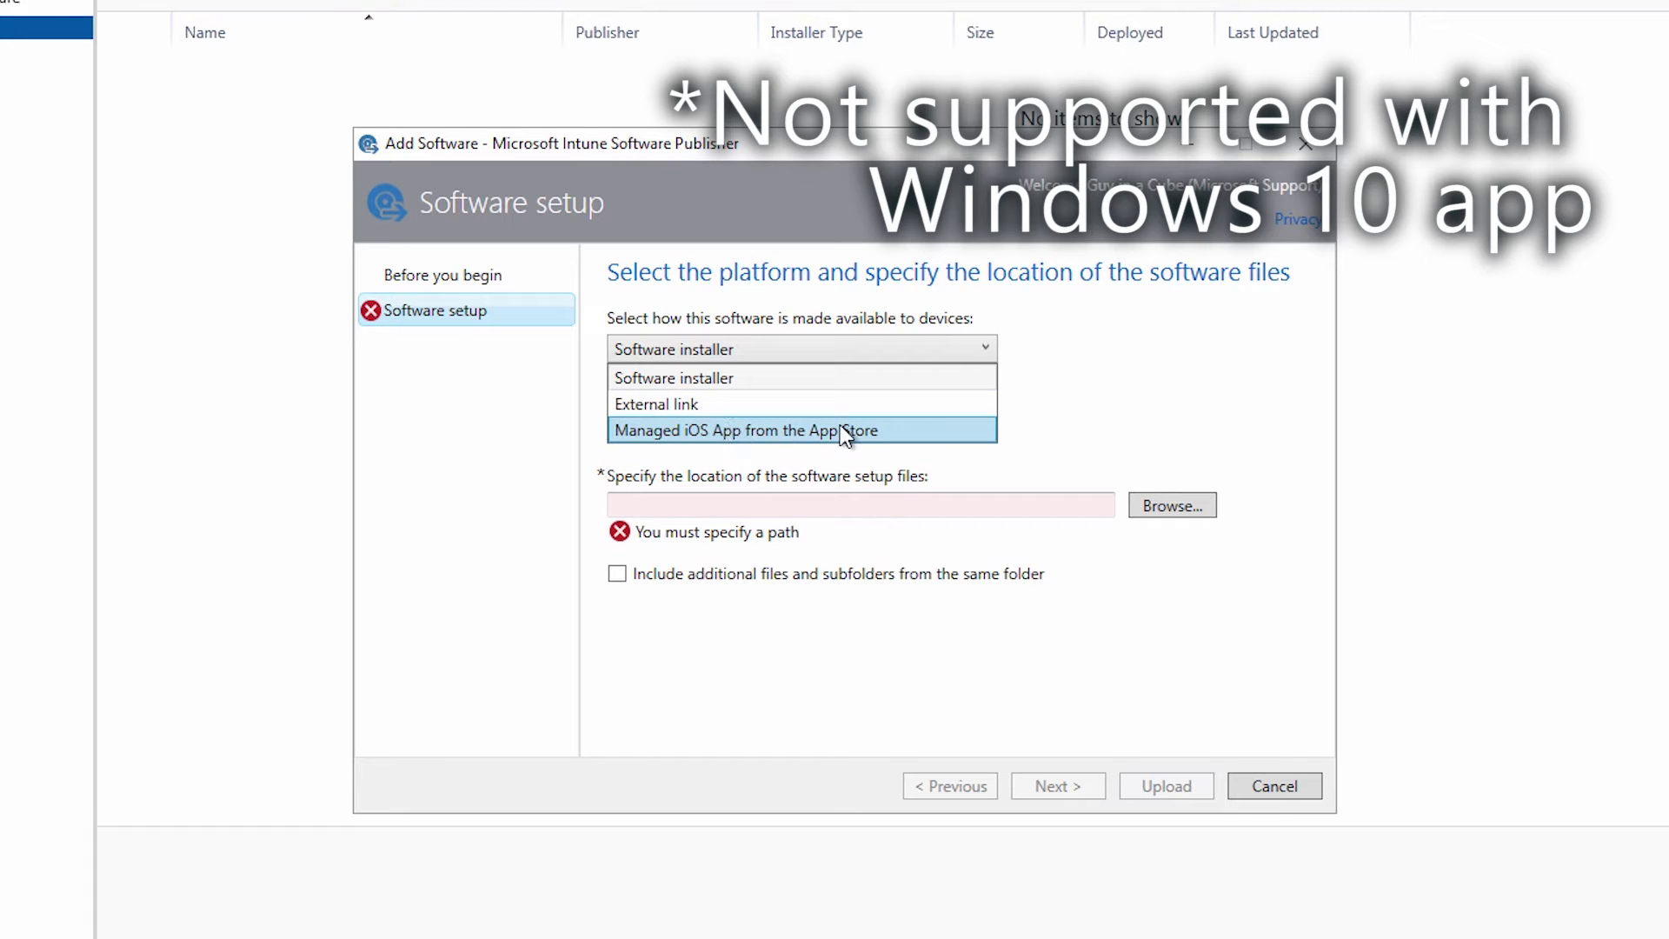
left_click(800, 430)
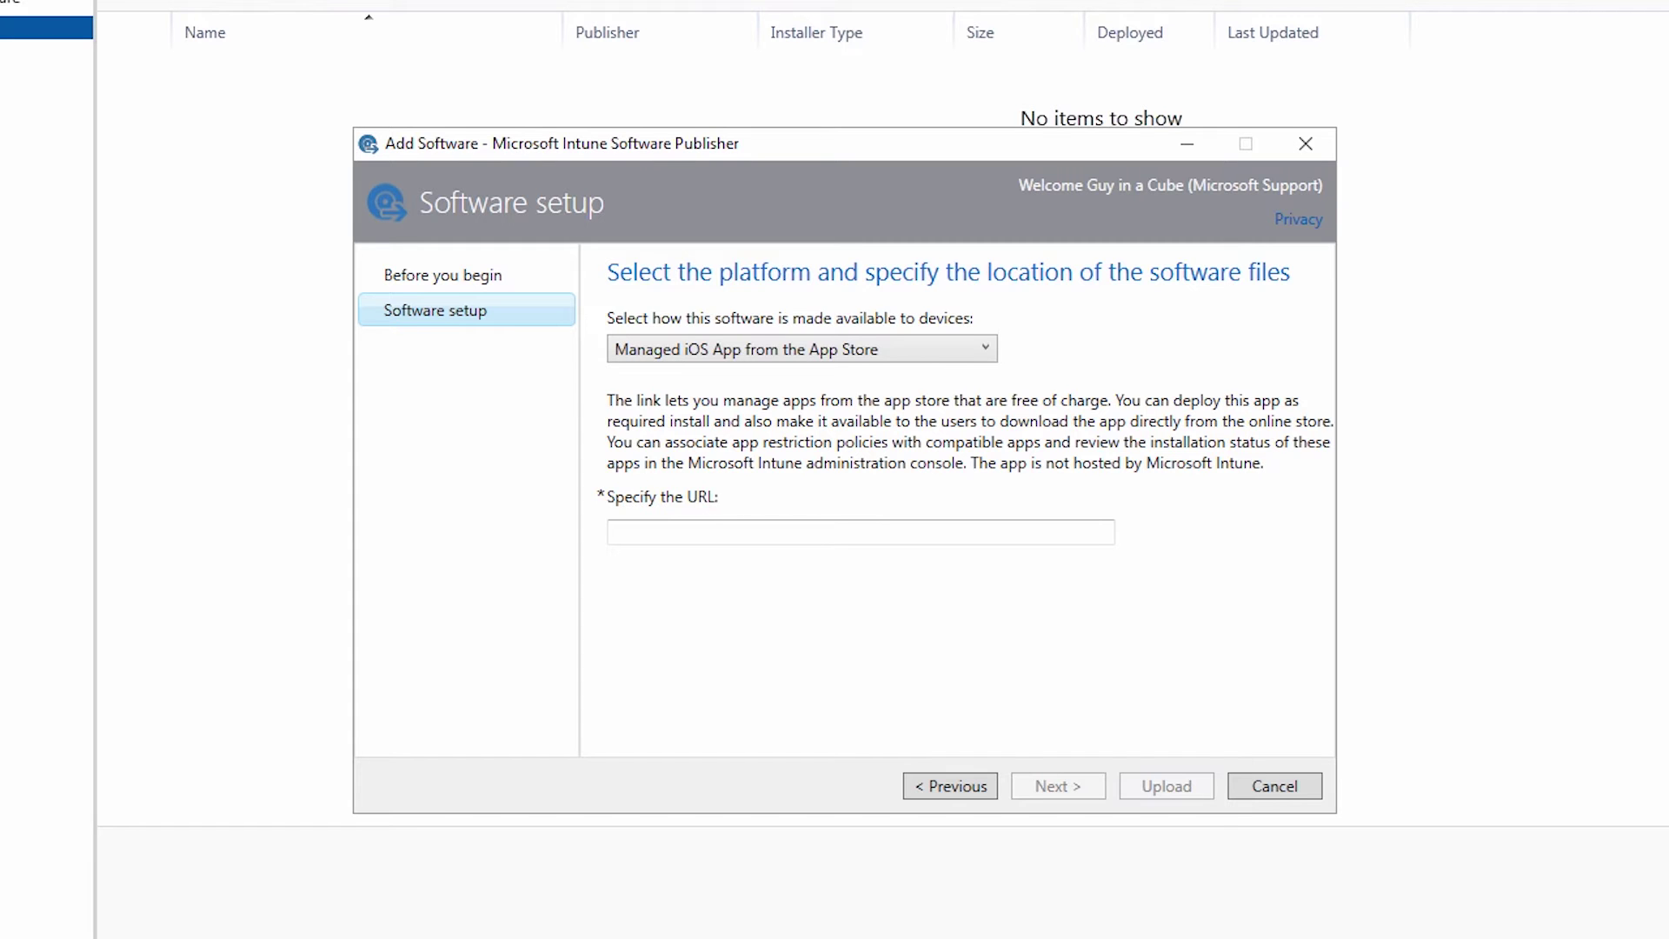
left_click(729, 530)
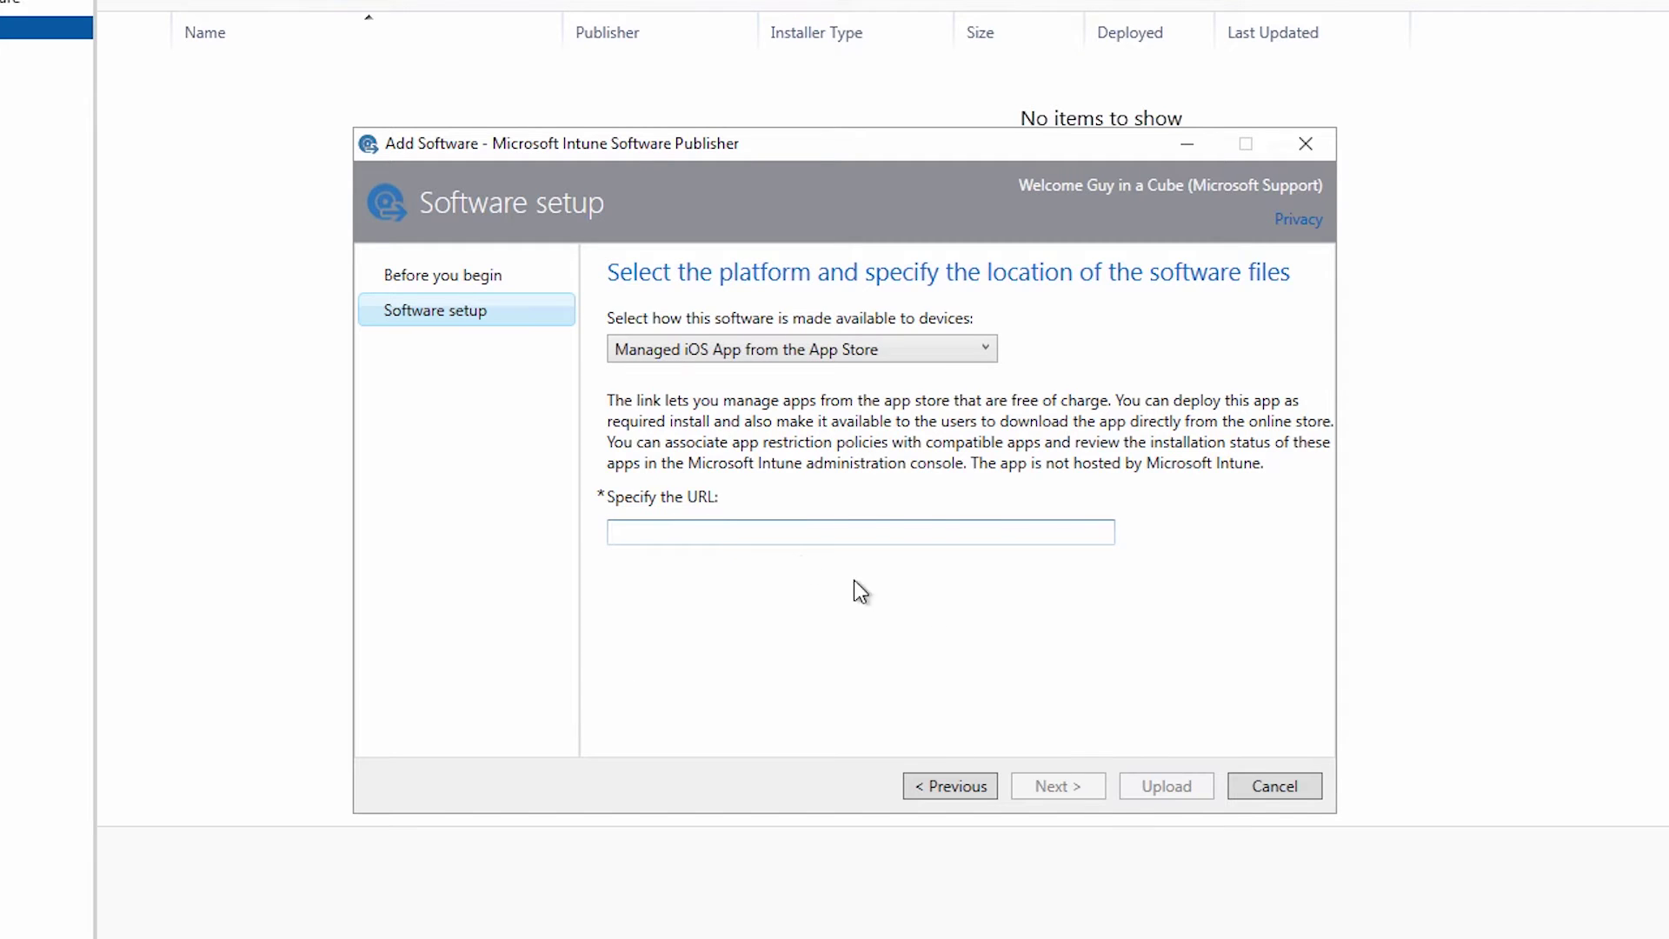
type("https://itunes.apple.com/us/app/microsoft-power-bi/id929738808?mt=8")
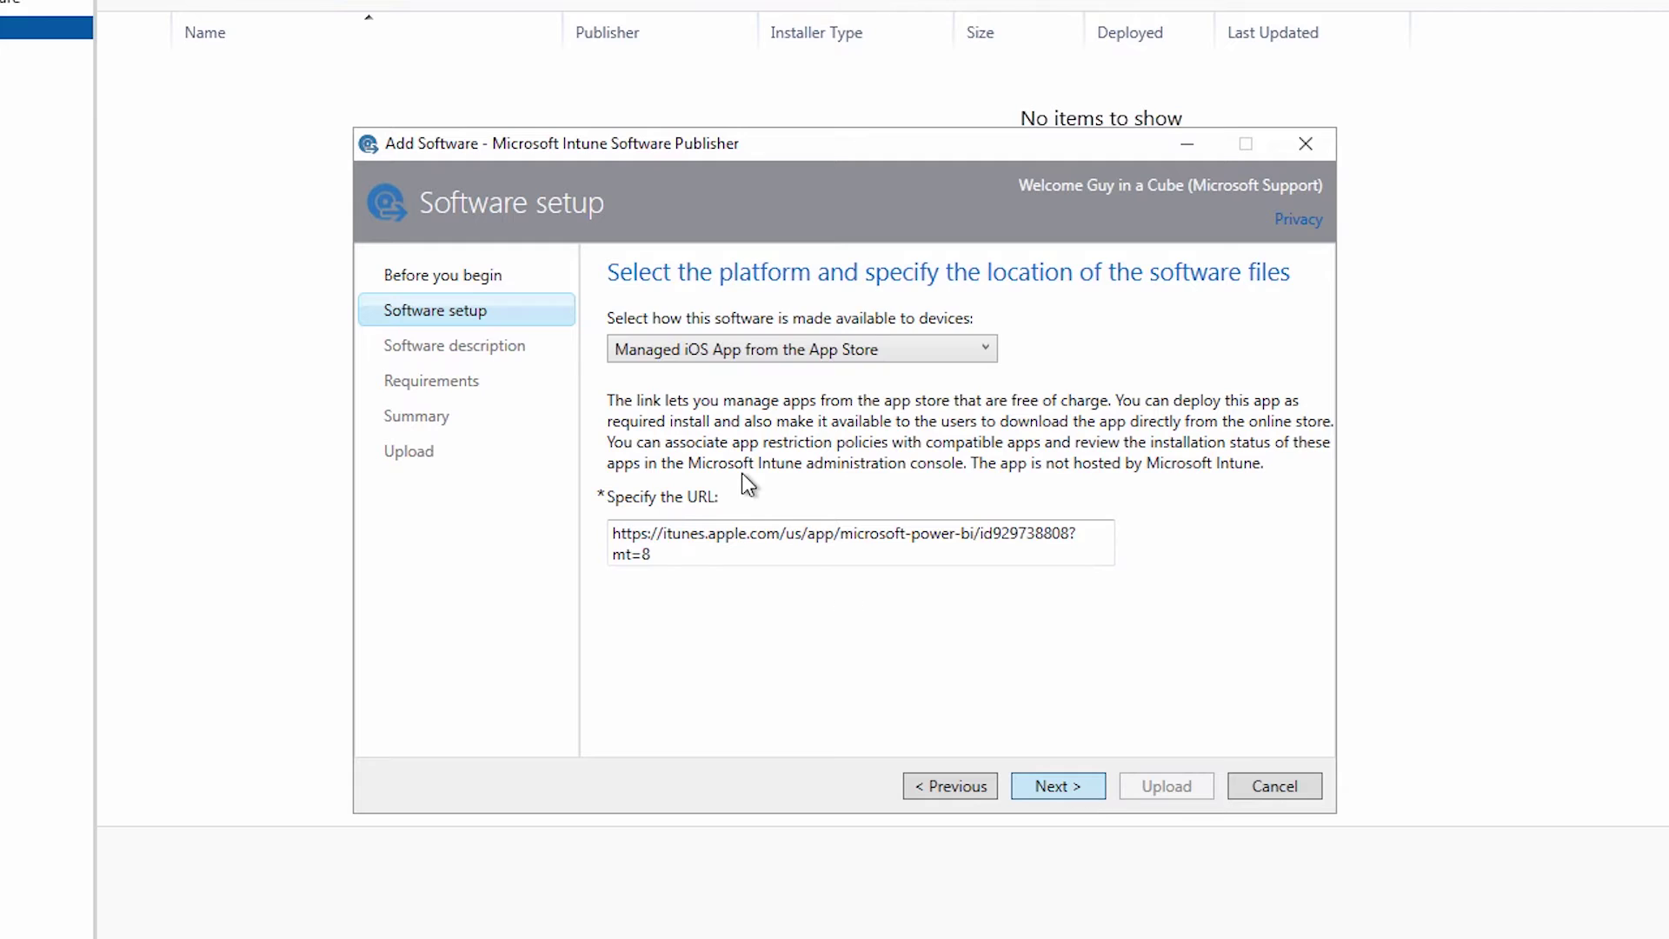
key("Return")
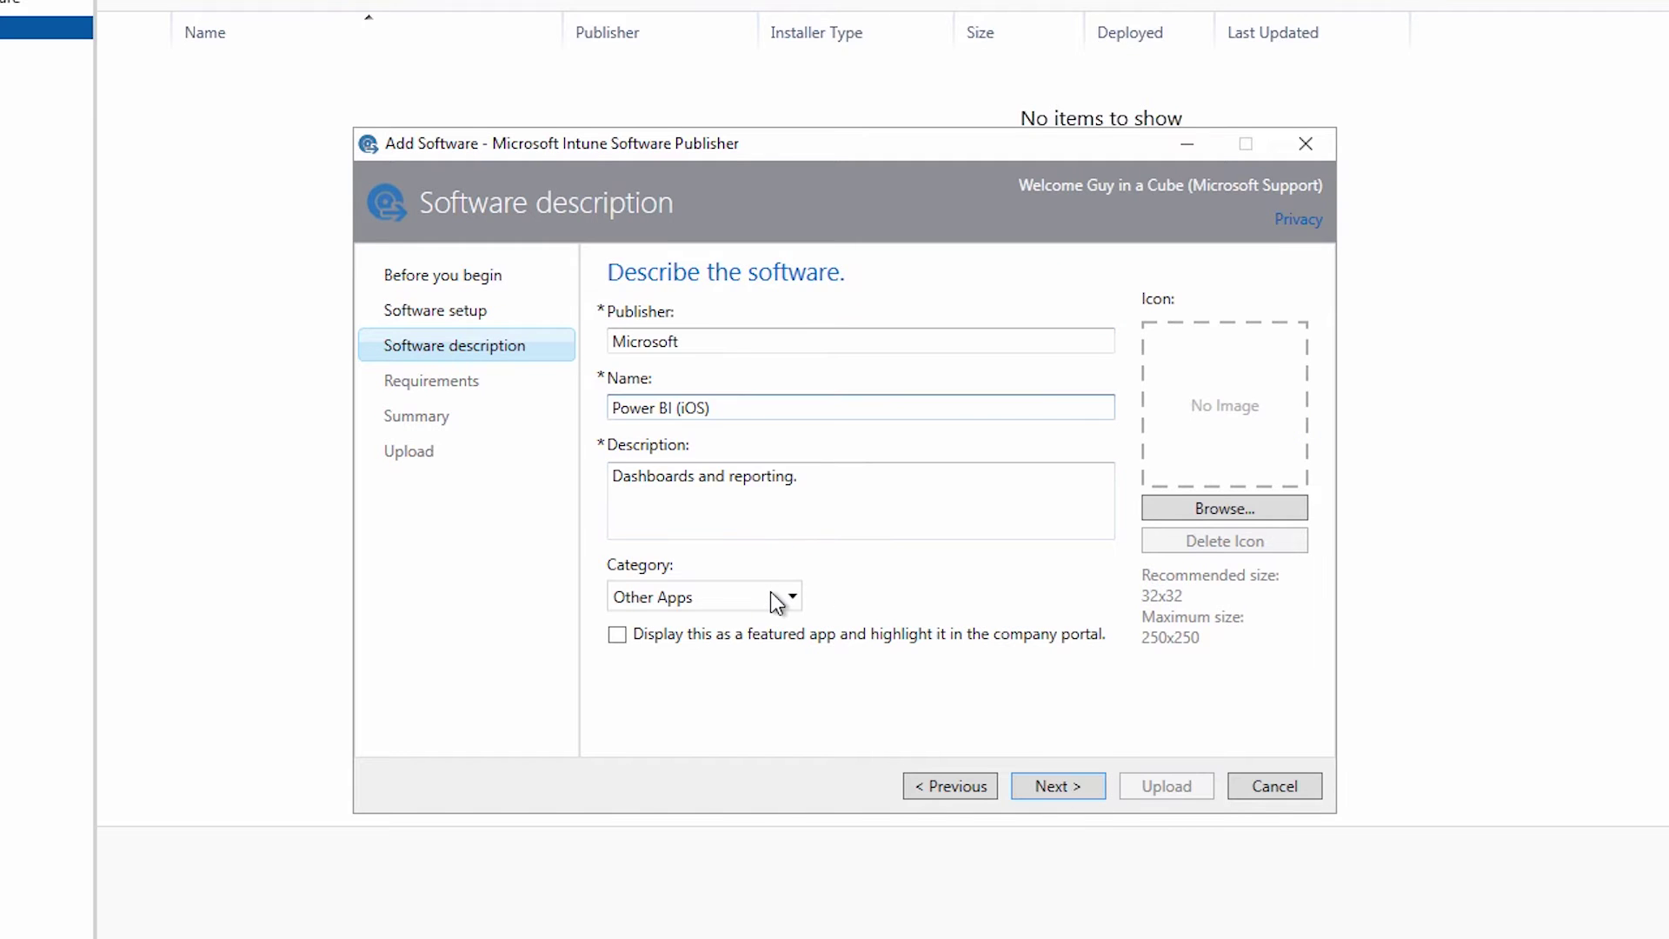
left_click(770, 594)
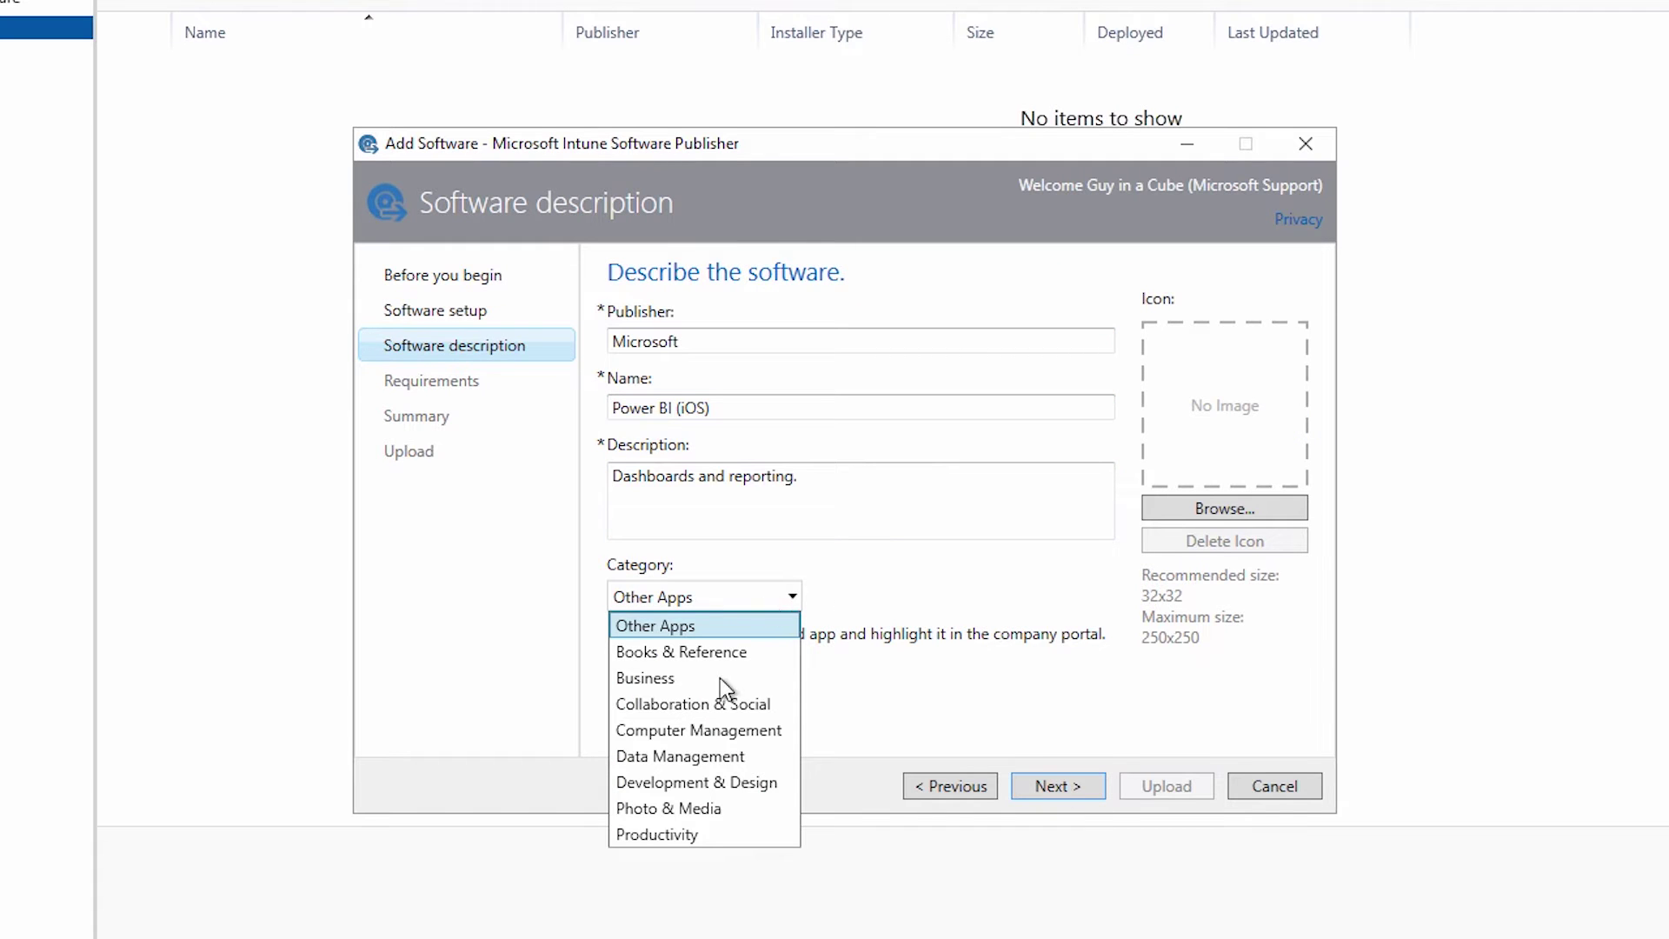
File the app under Business with Power BI Icon.png as its icon
left_click(694, 678)
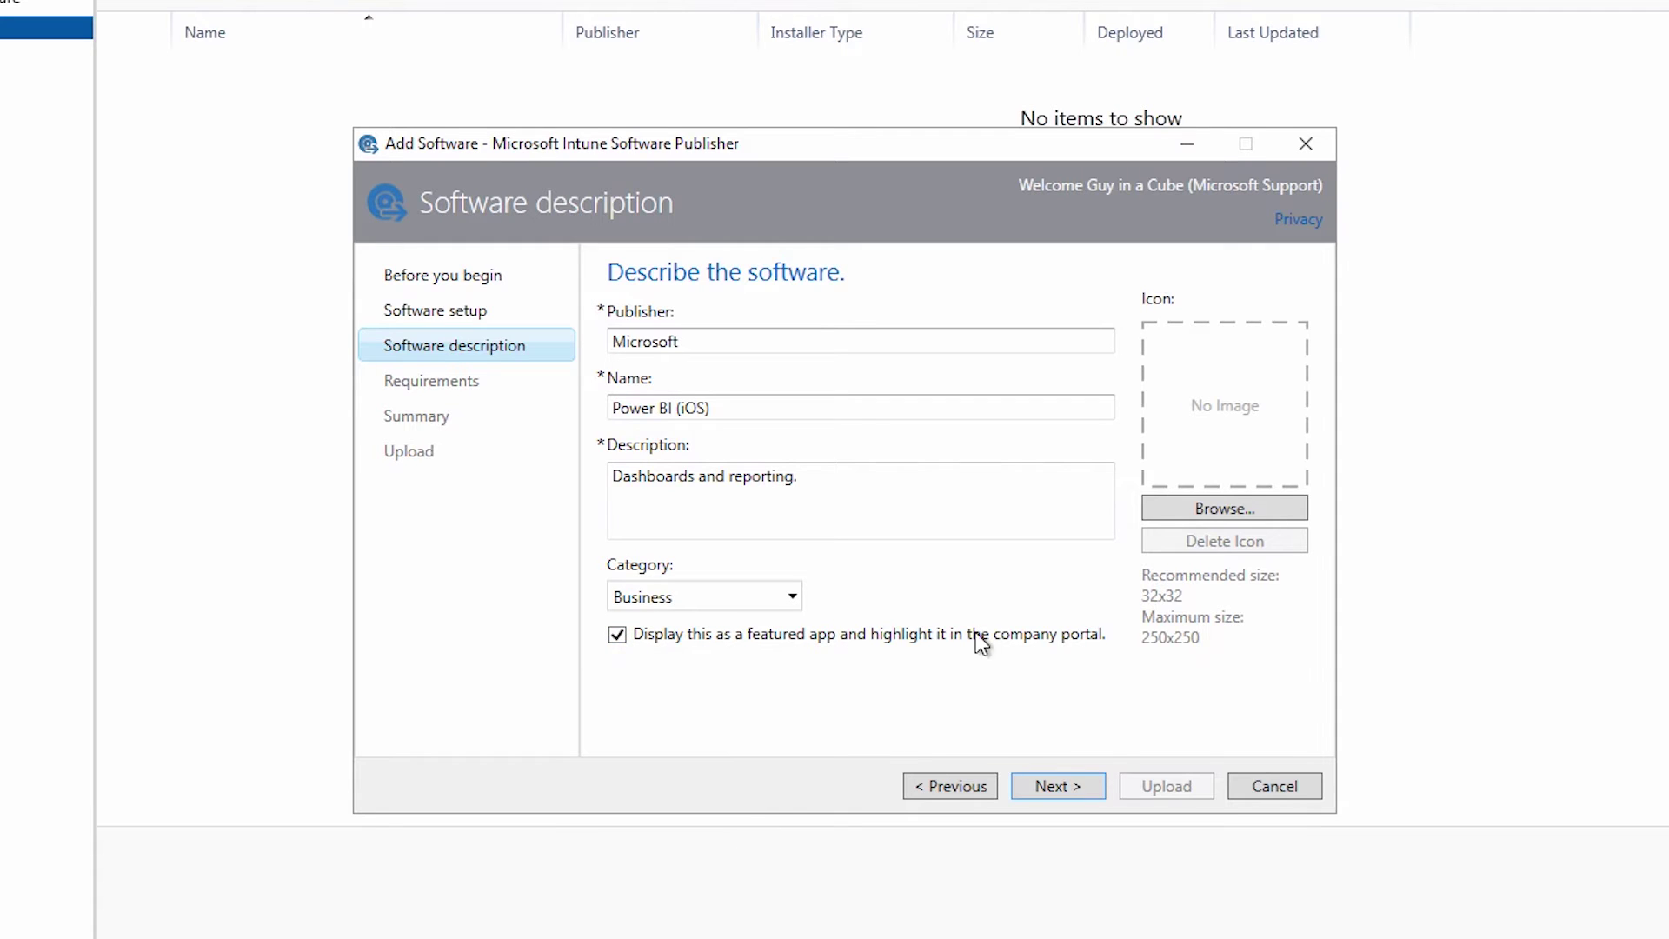
left_click(1231, 506)
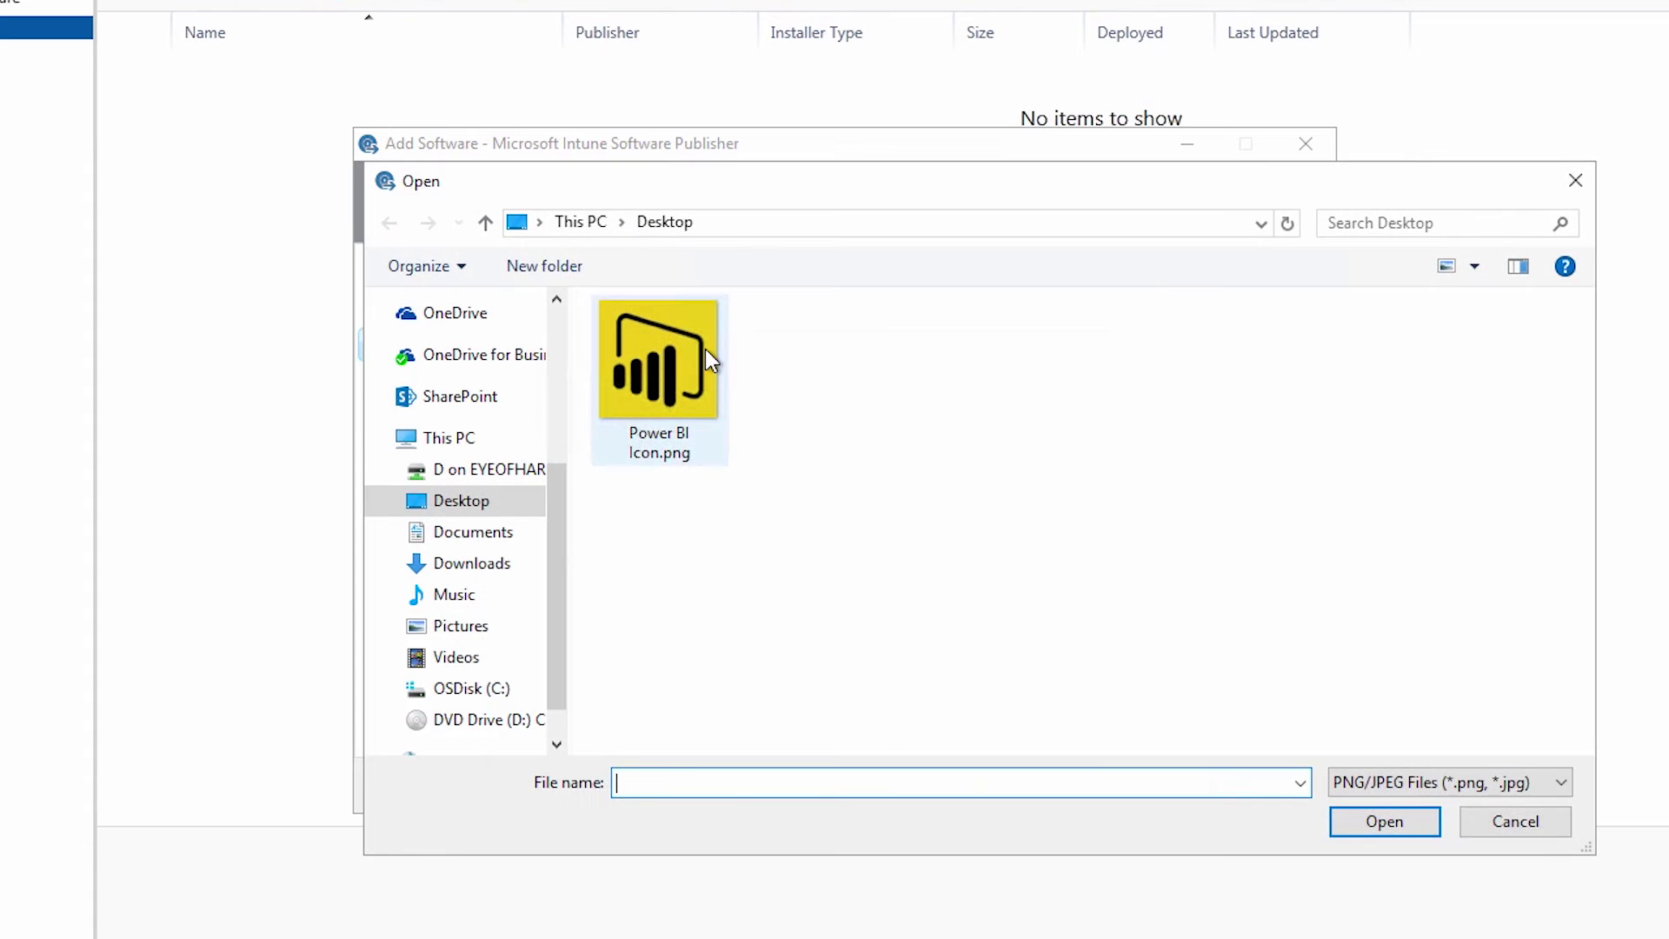
double_click(705, 347)
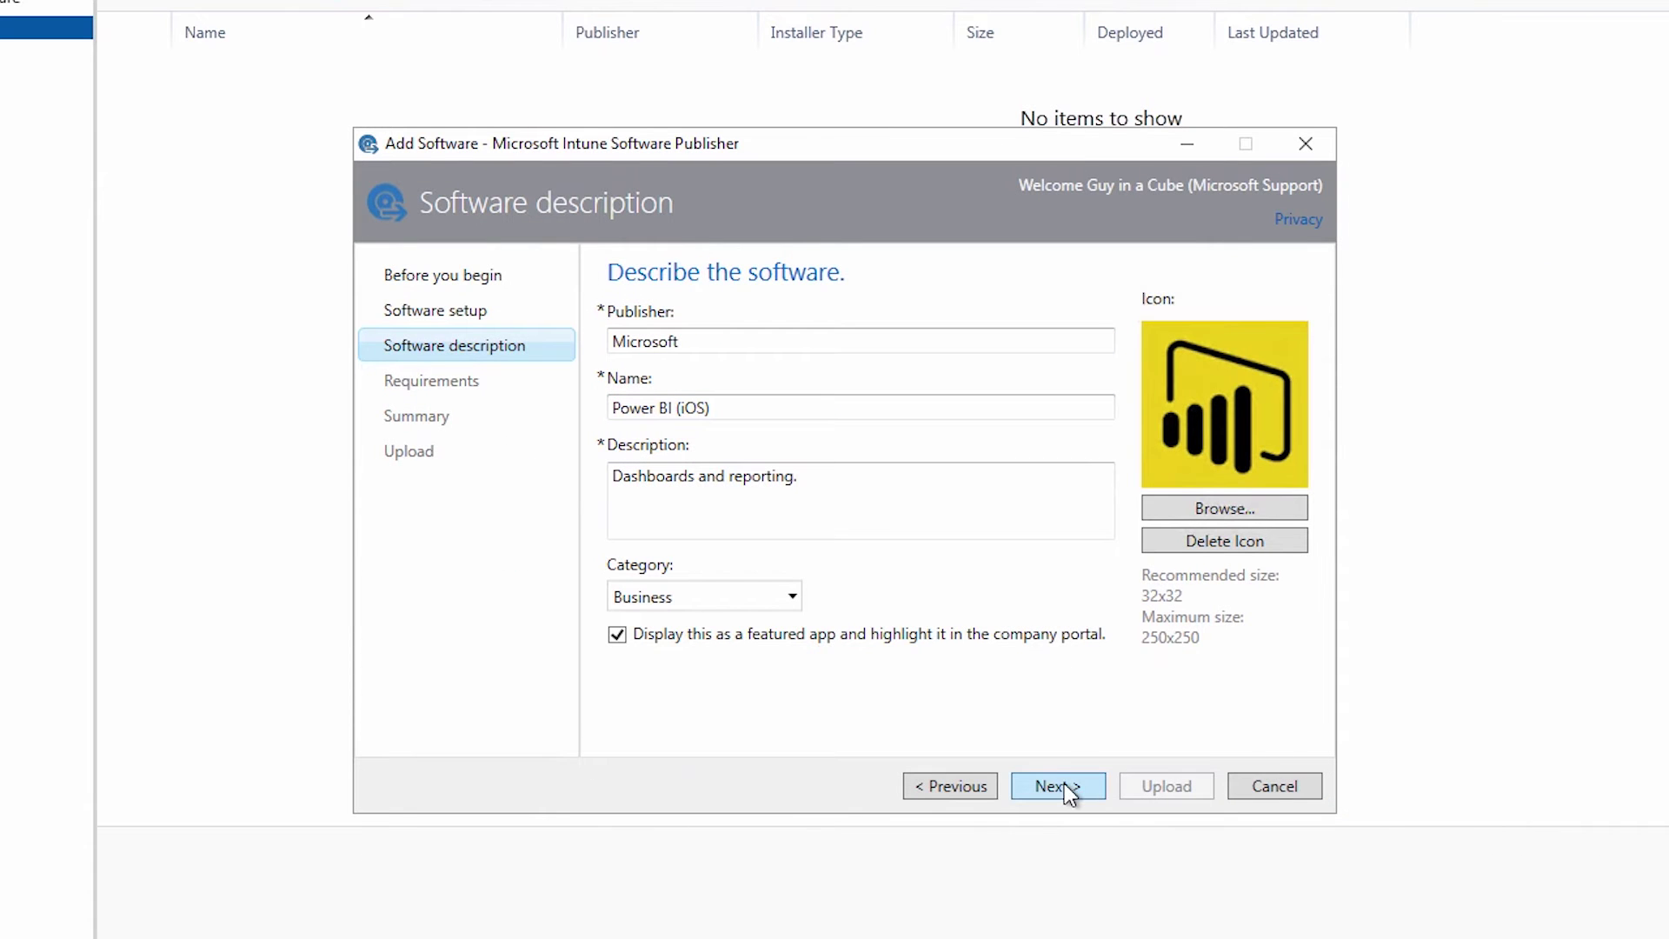
Keep the device type as Any, upload Power BI (iOS) to Intune, and close the wizard
left_click(1058, 786)
left_click(940, 399)
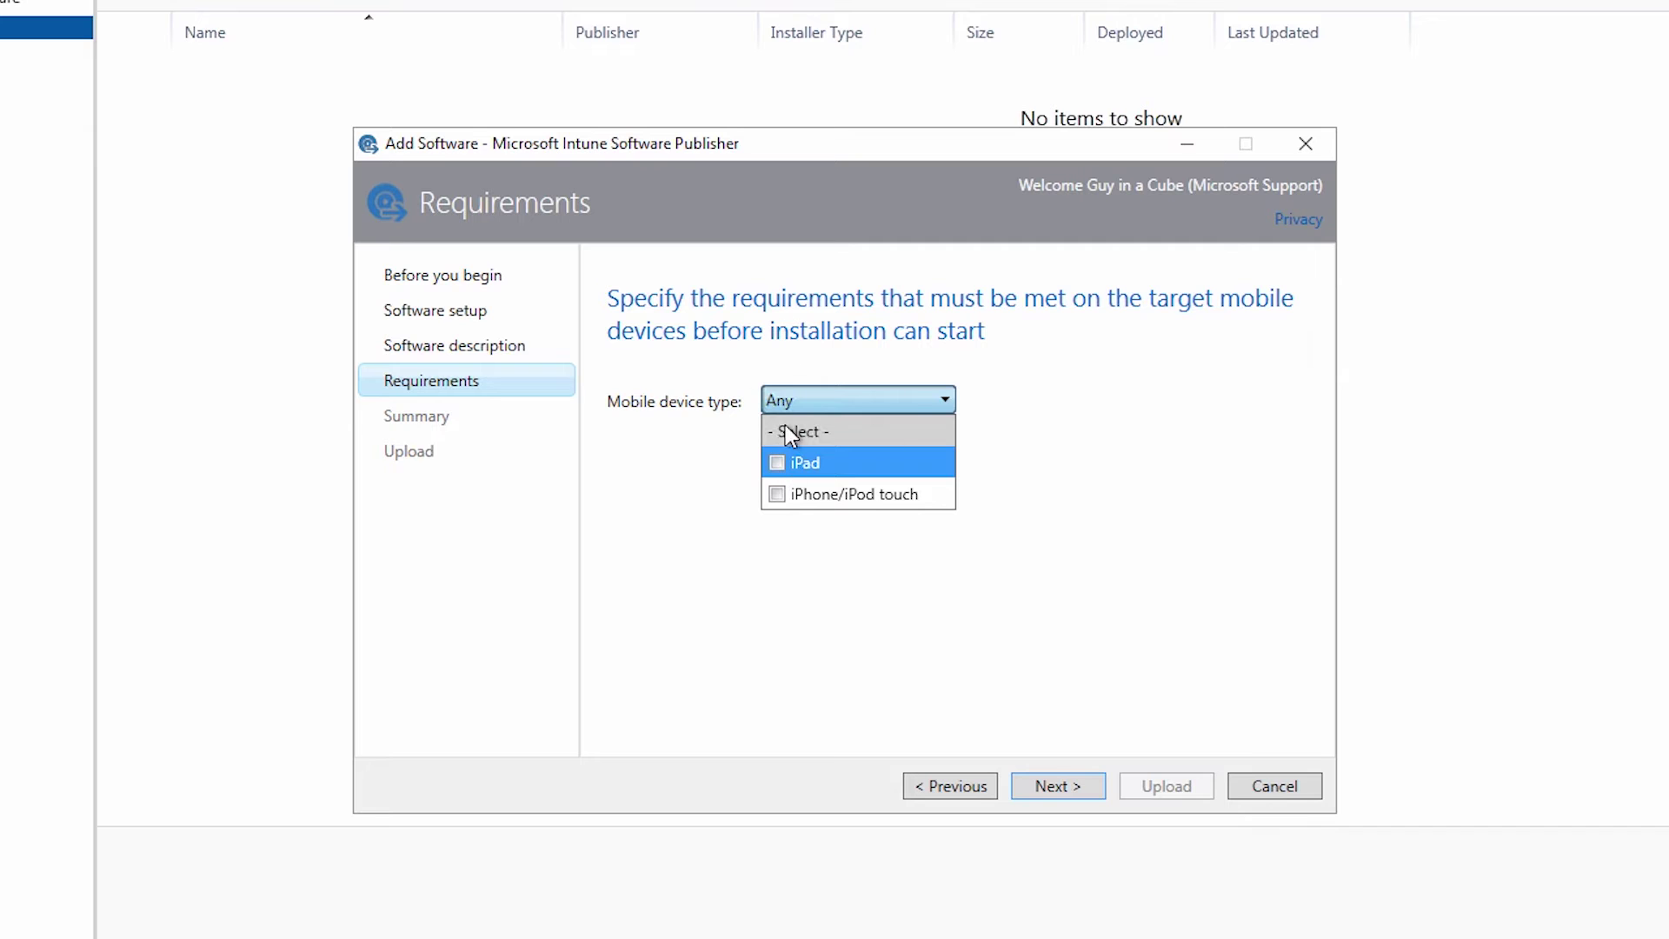
left_click(905, 399)
left_click(1093, 788)
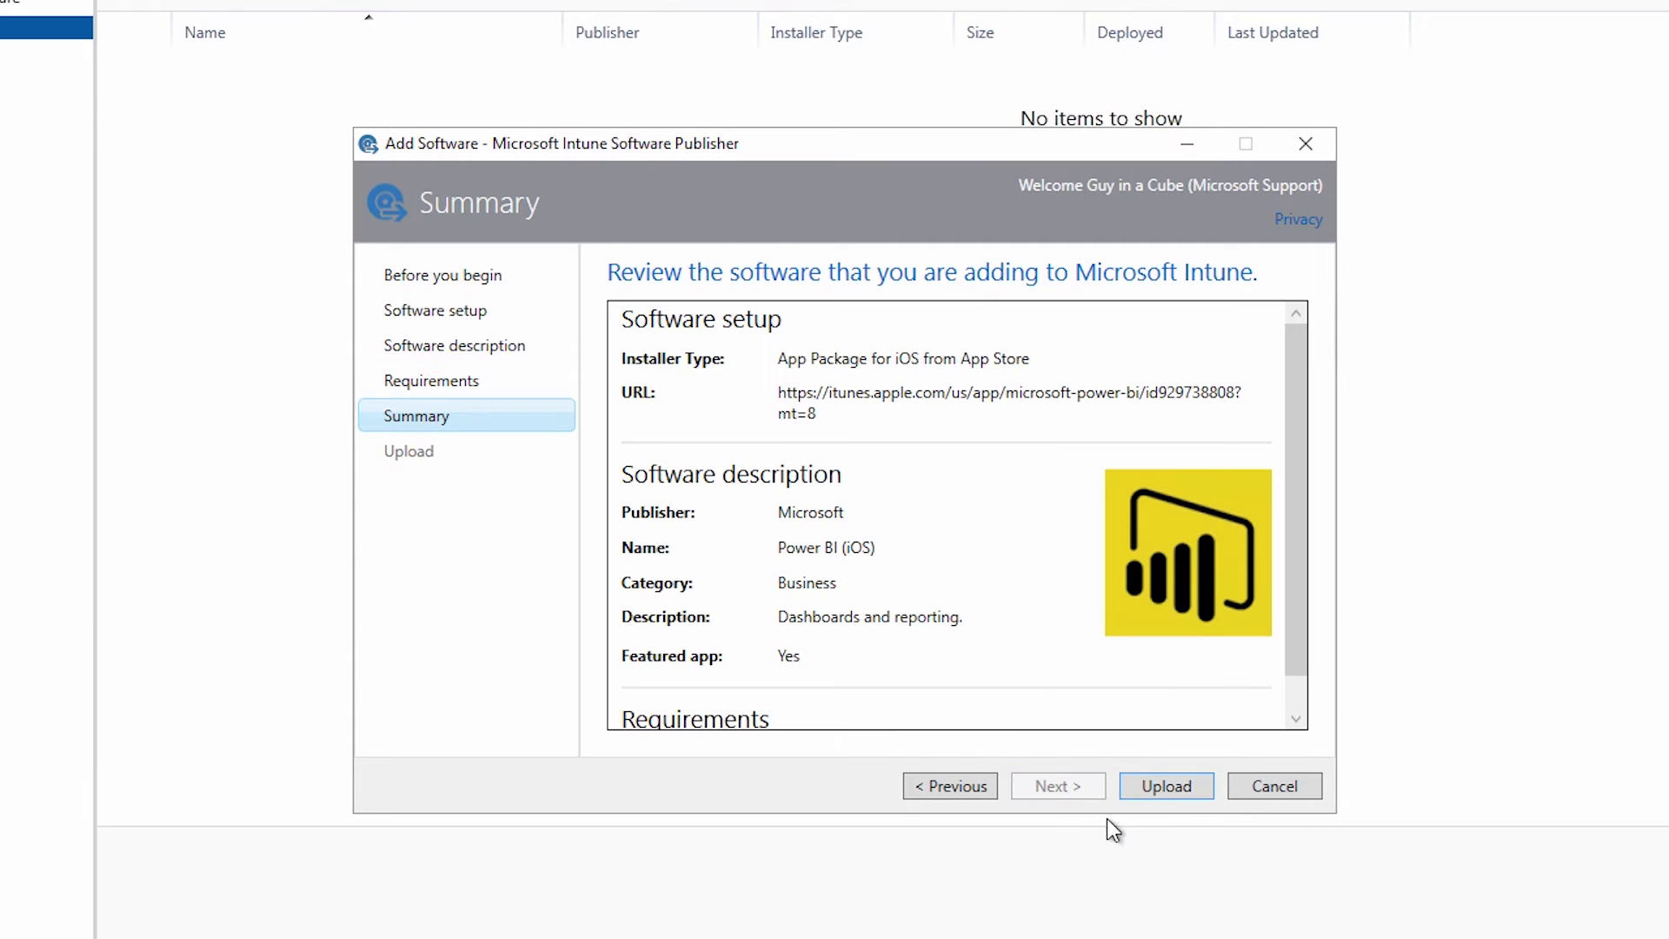
left_click(1164, 786)
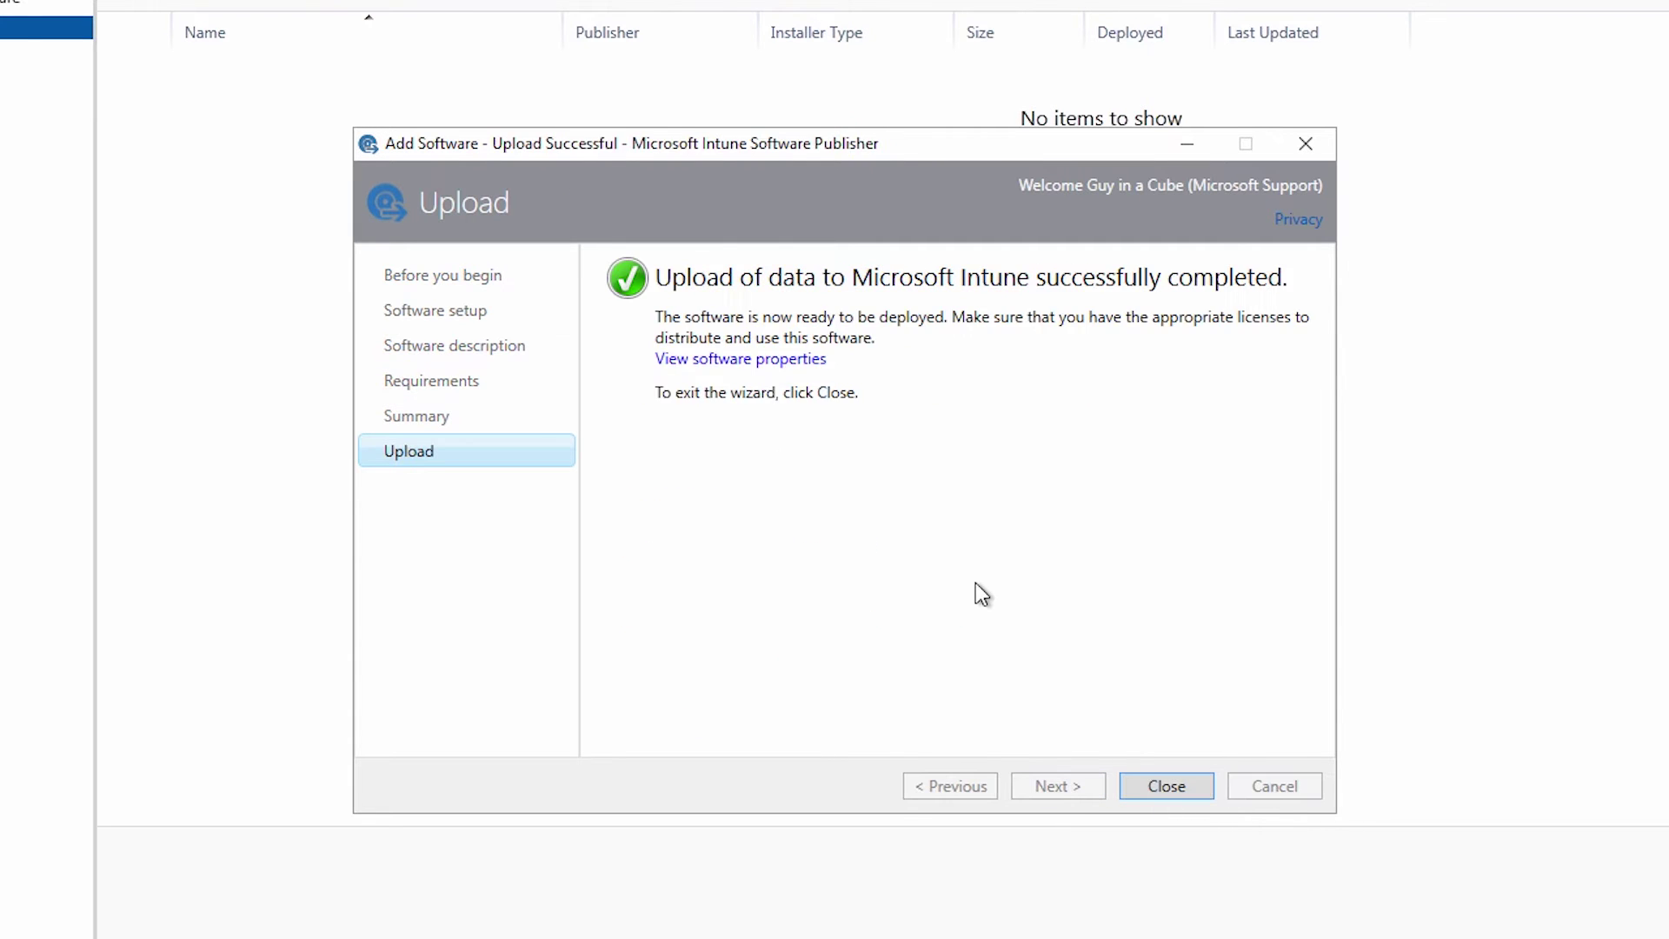
left_click(1166, 785)
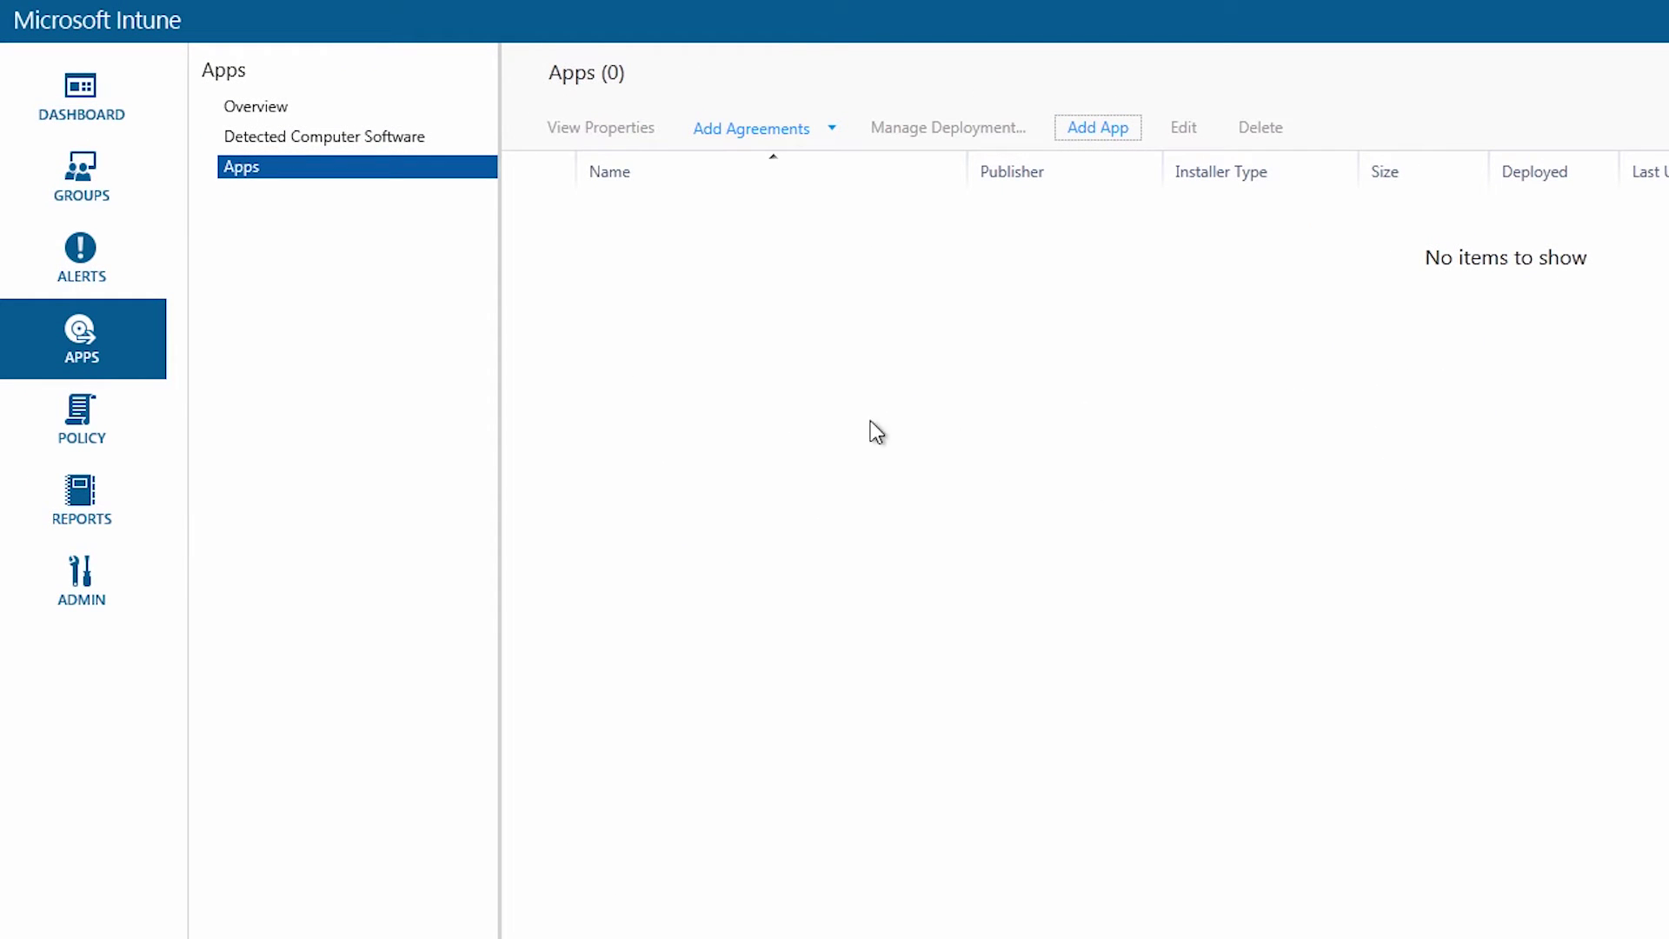
Refresh the Apps list, select Power BI (iOS), and begin managing its deployment
left_click(266, 112)
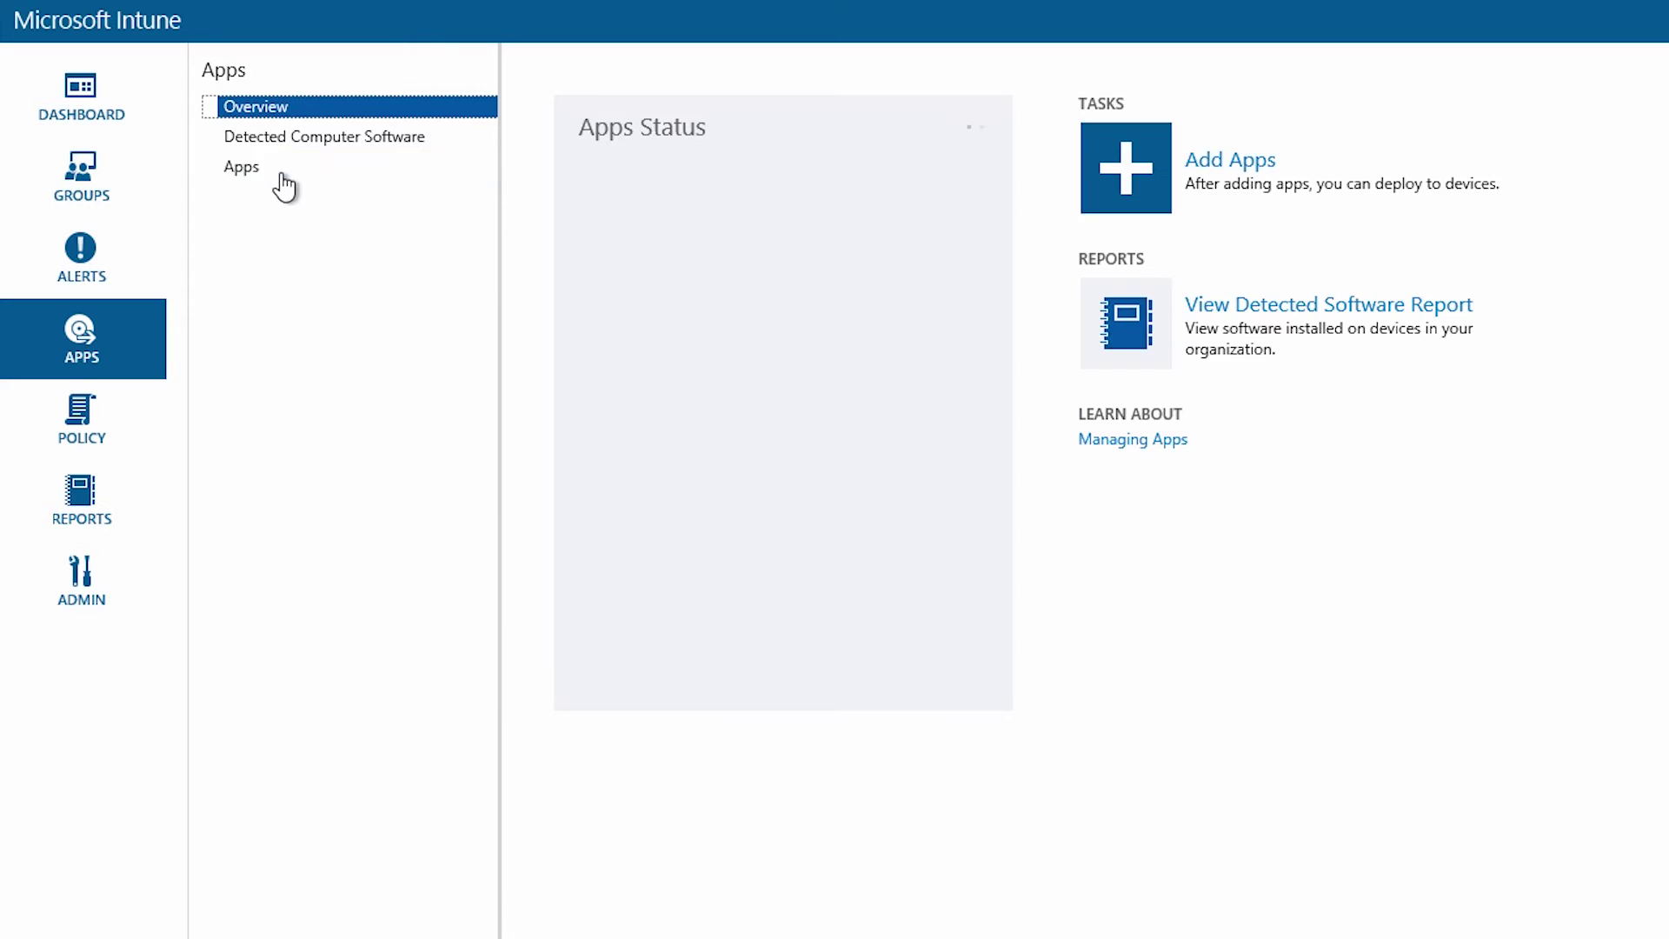
left_click(248, 169)
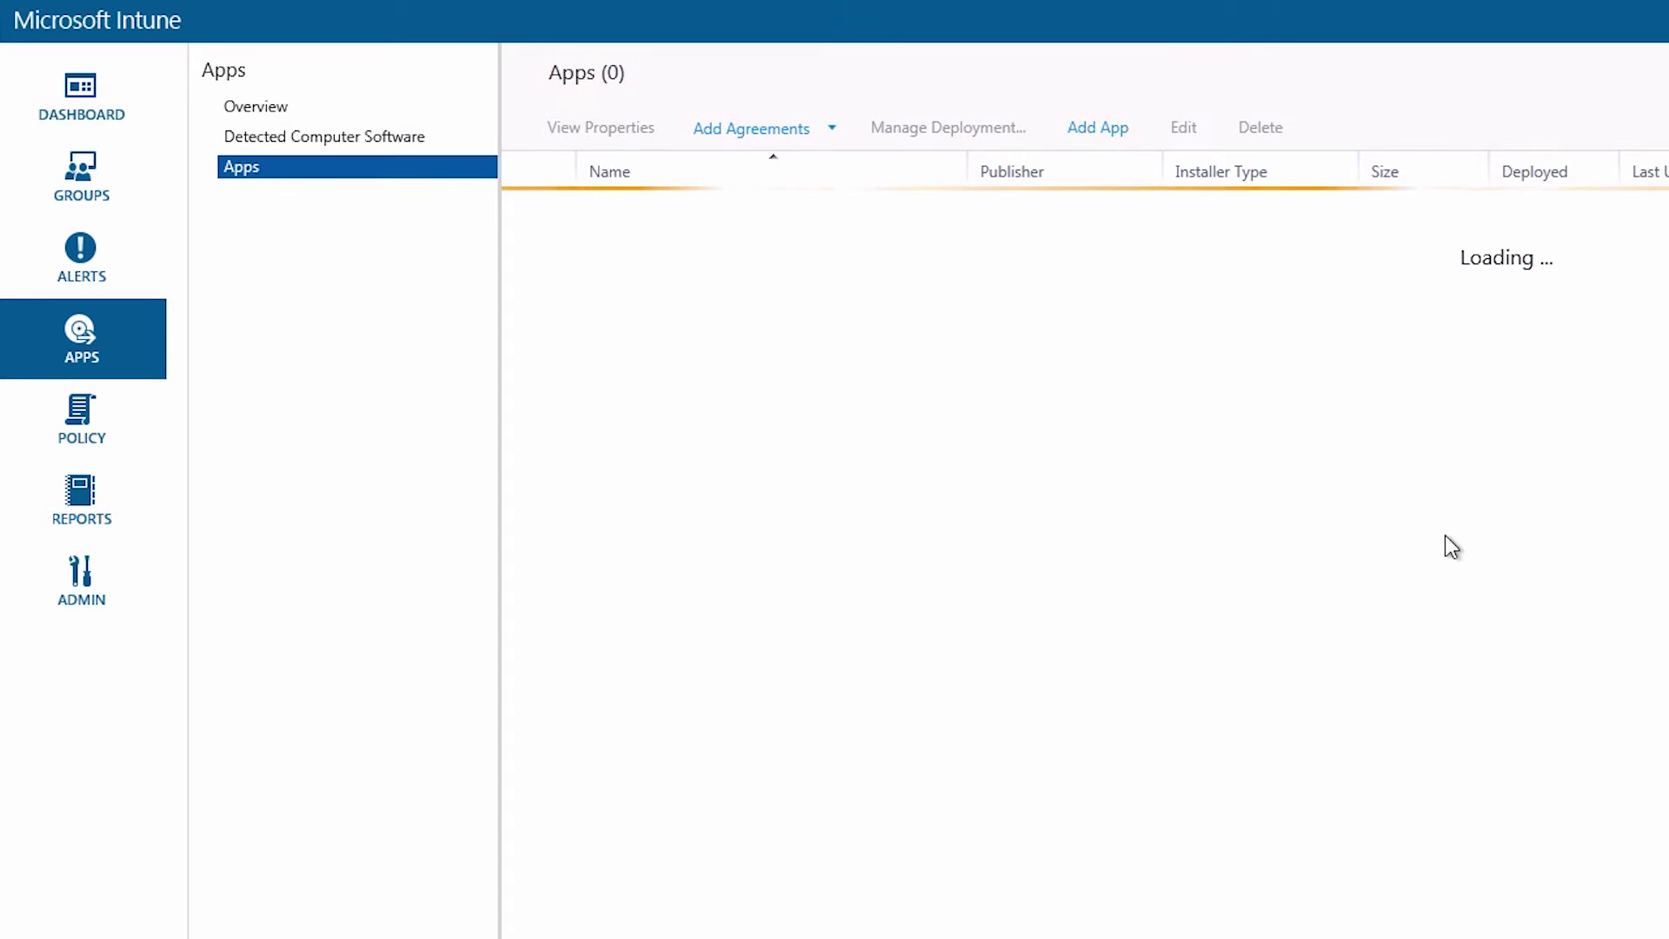
left_click(954, 208)
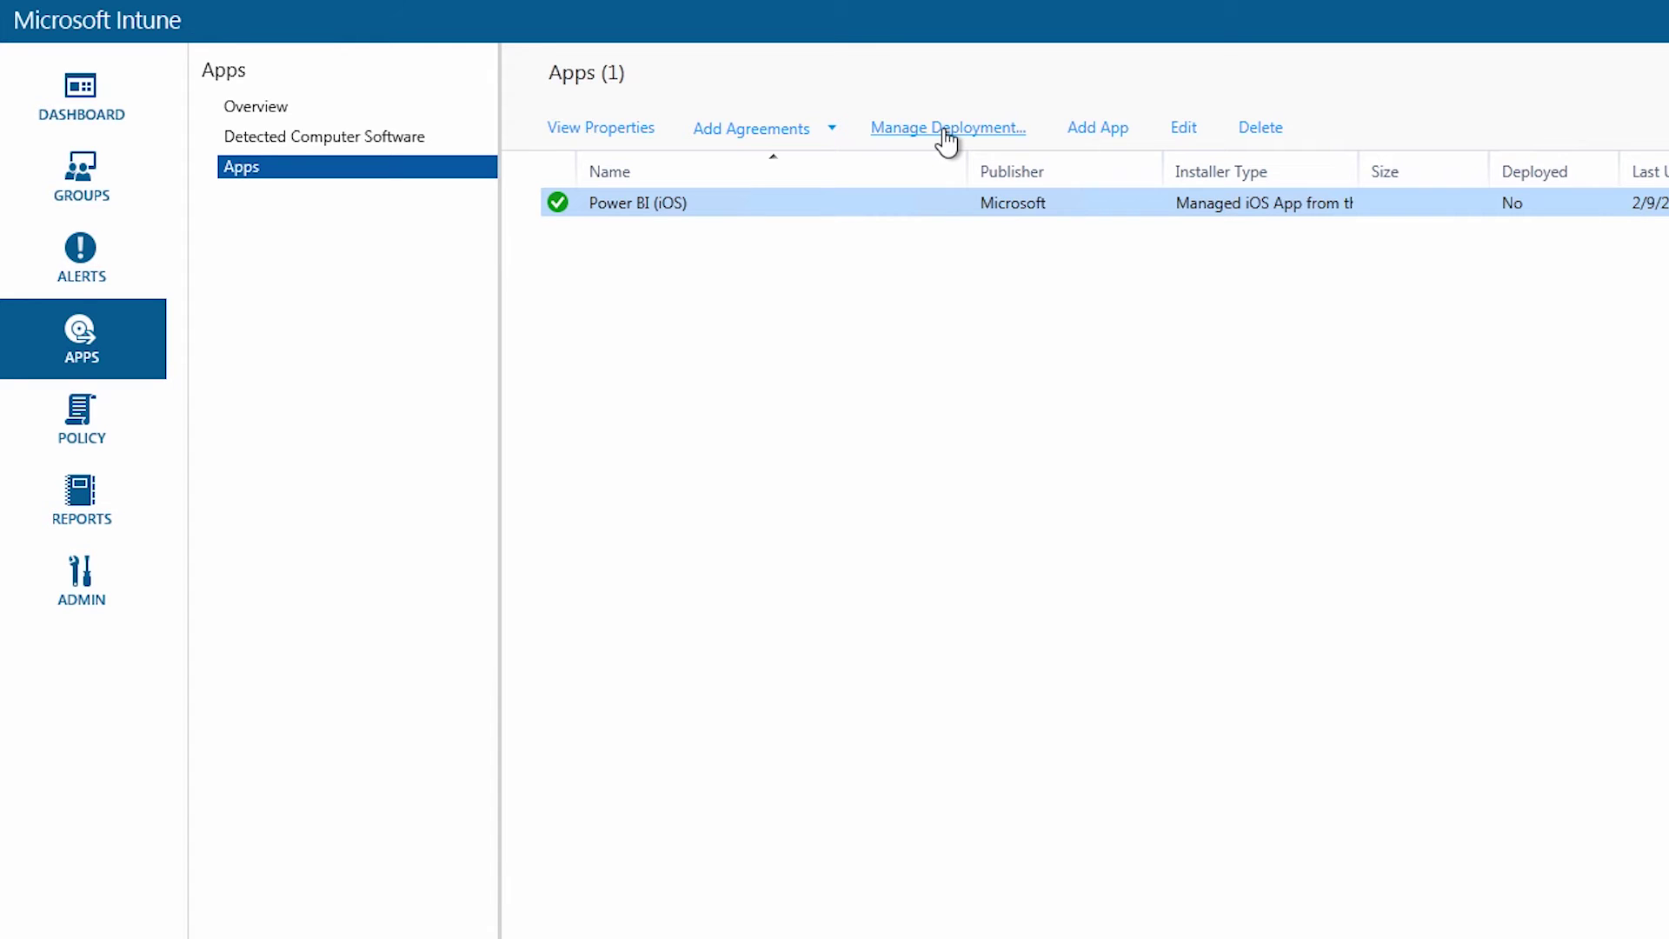
left_click(946, 137)
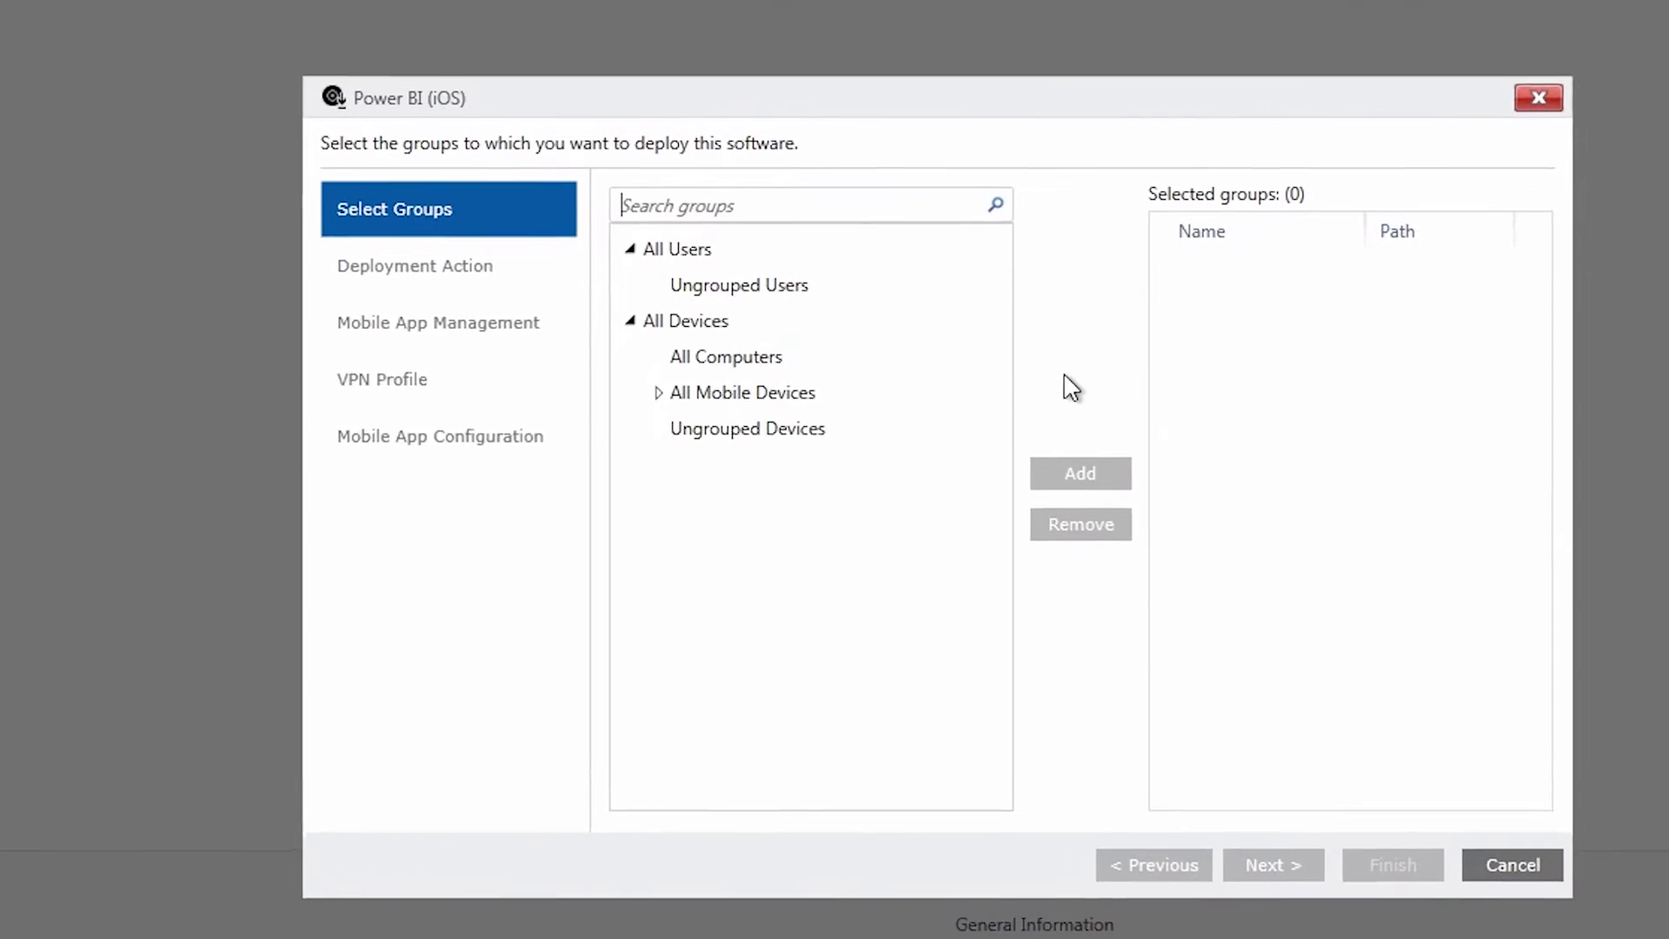
Add the All Users group to the Power BI deployment with approval set to Available Install
left_click(677, 248)
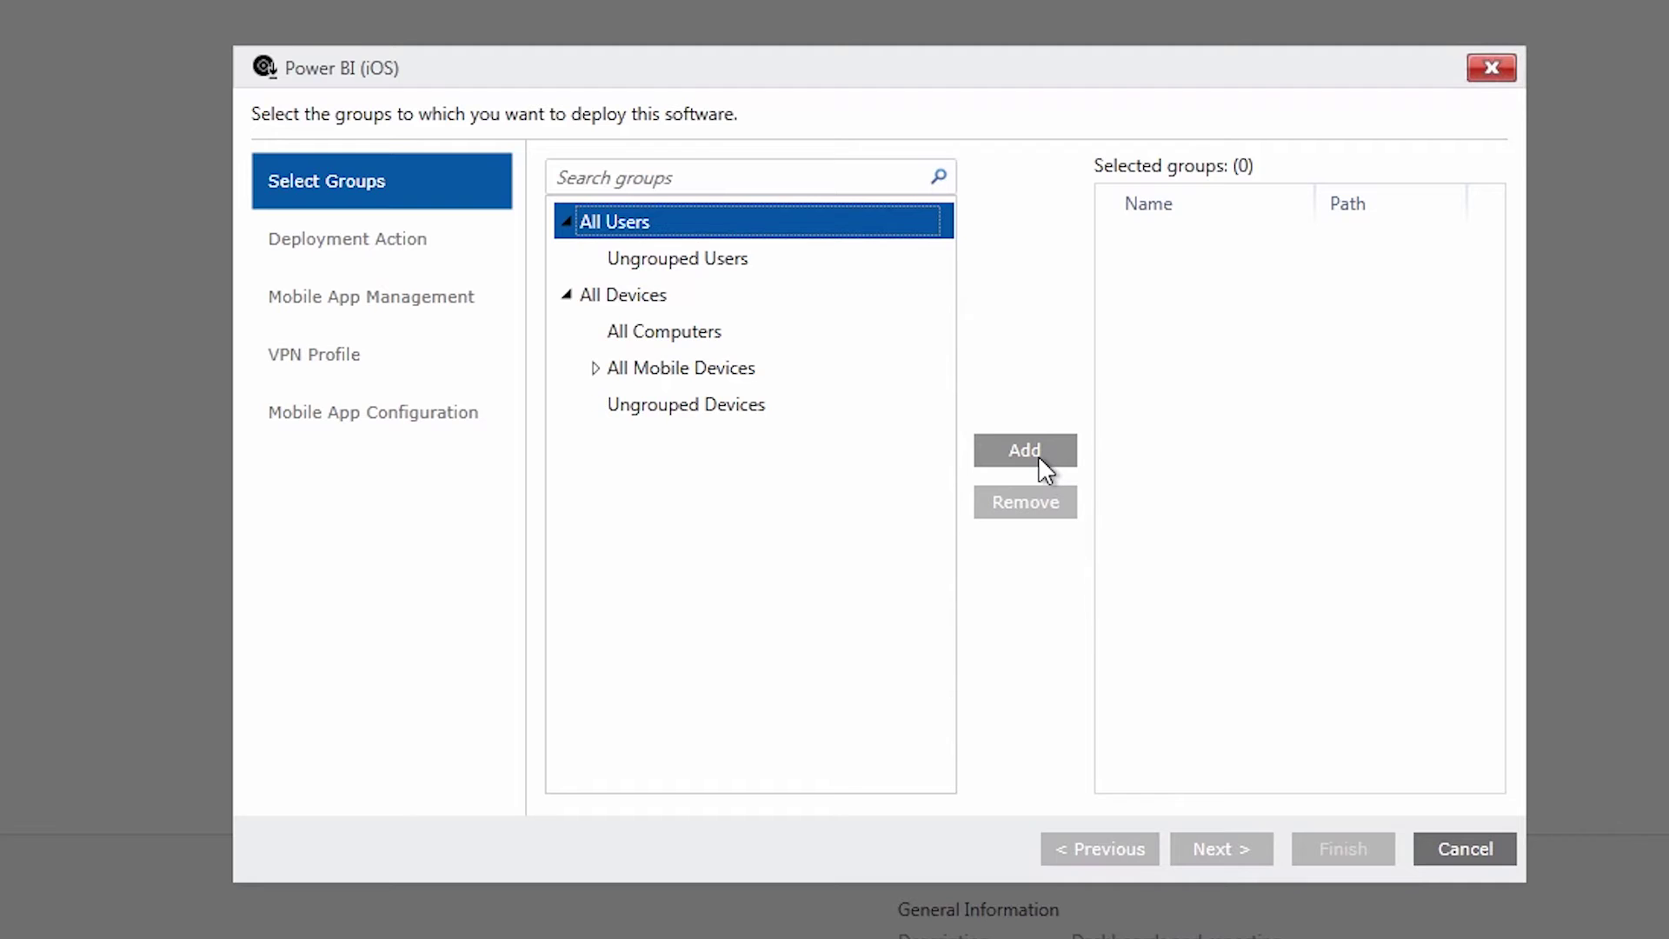
left_click(1043, 444)
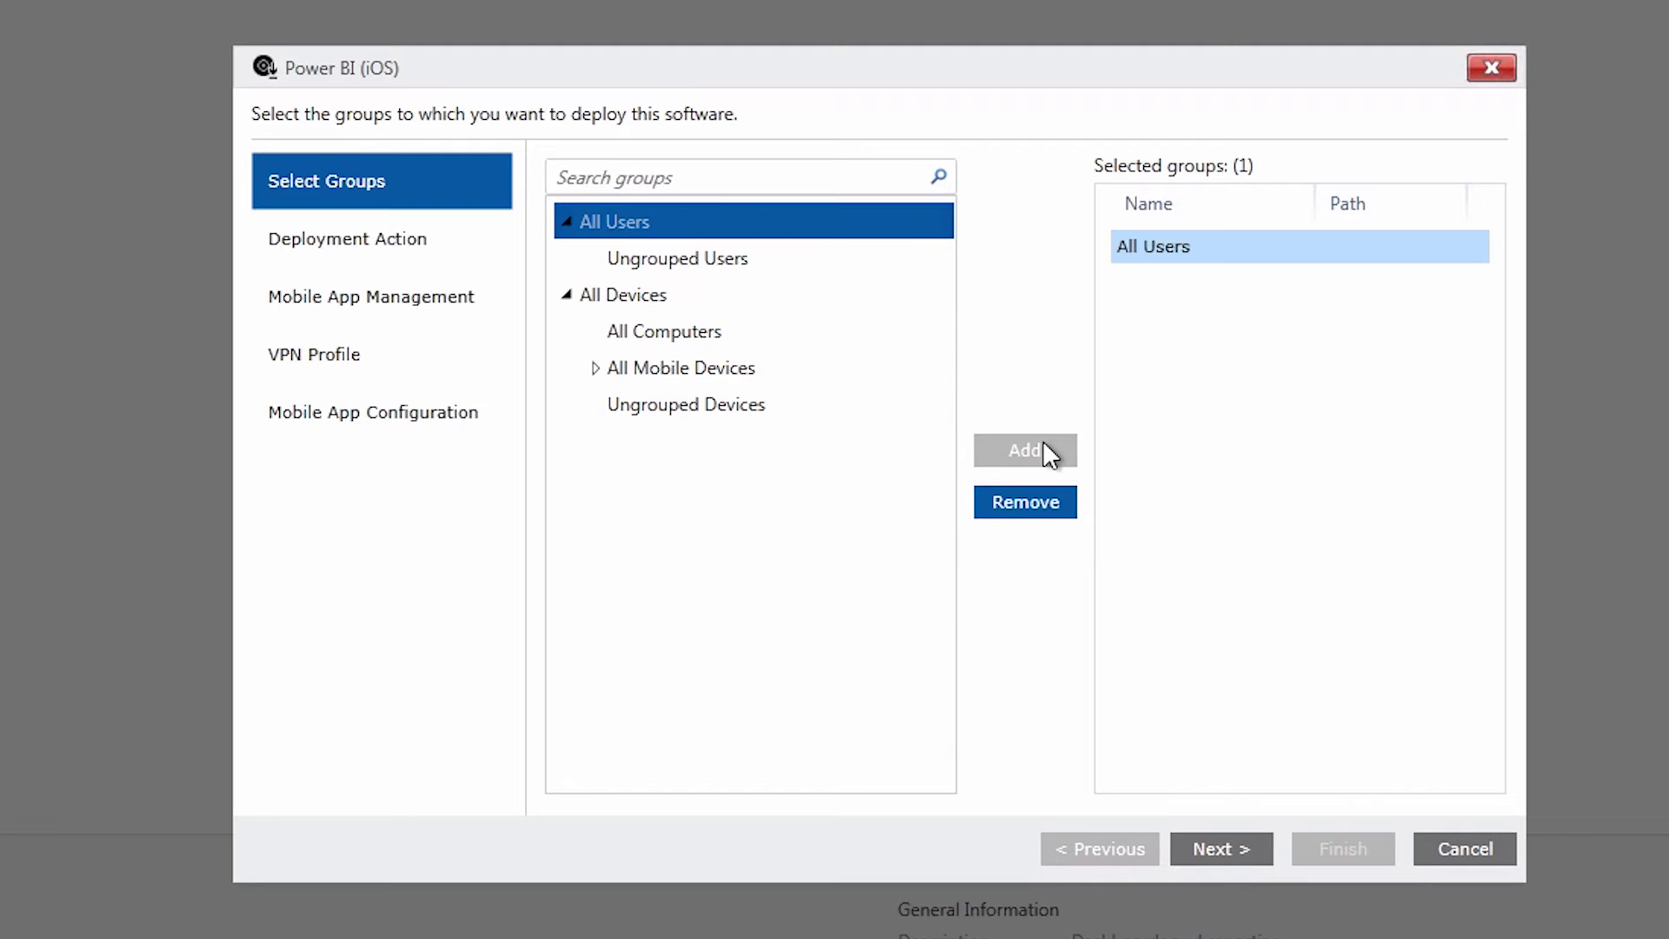
left_click(1214, 846)
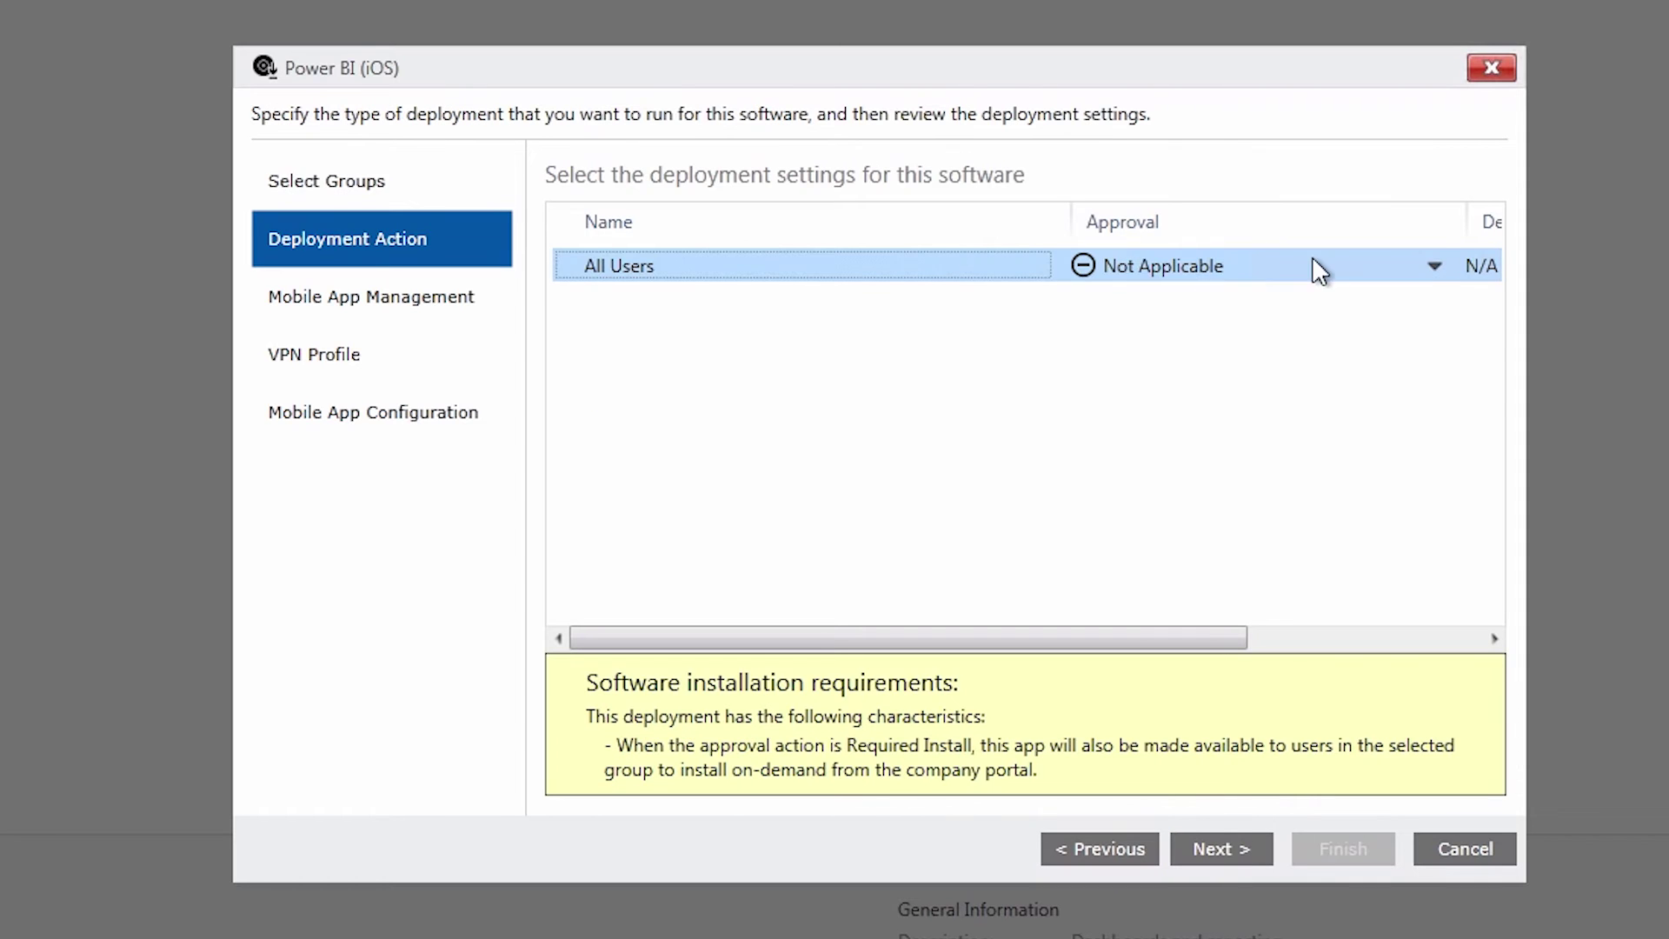
left_click(1434, 265)
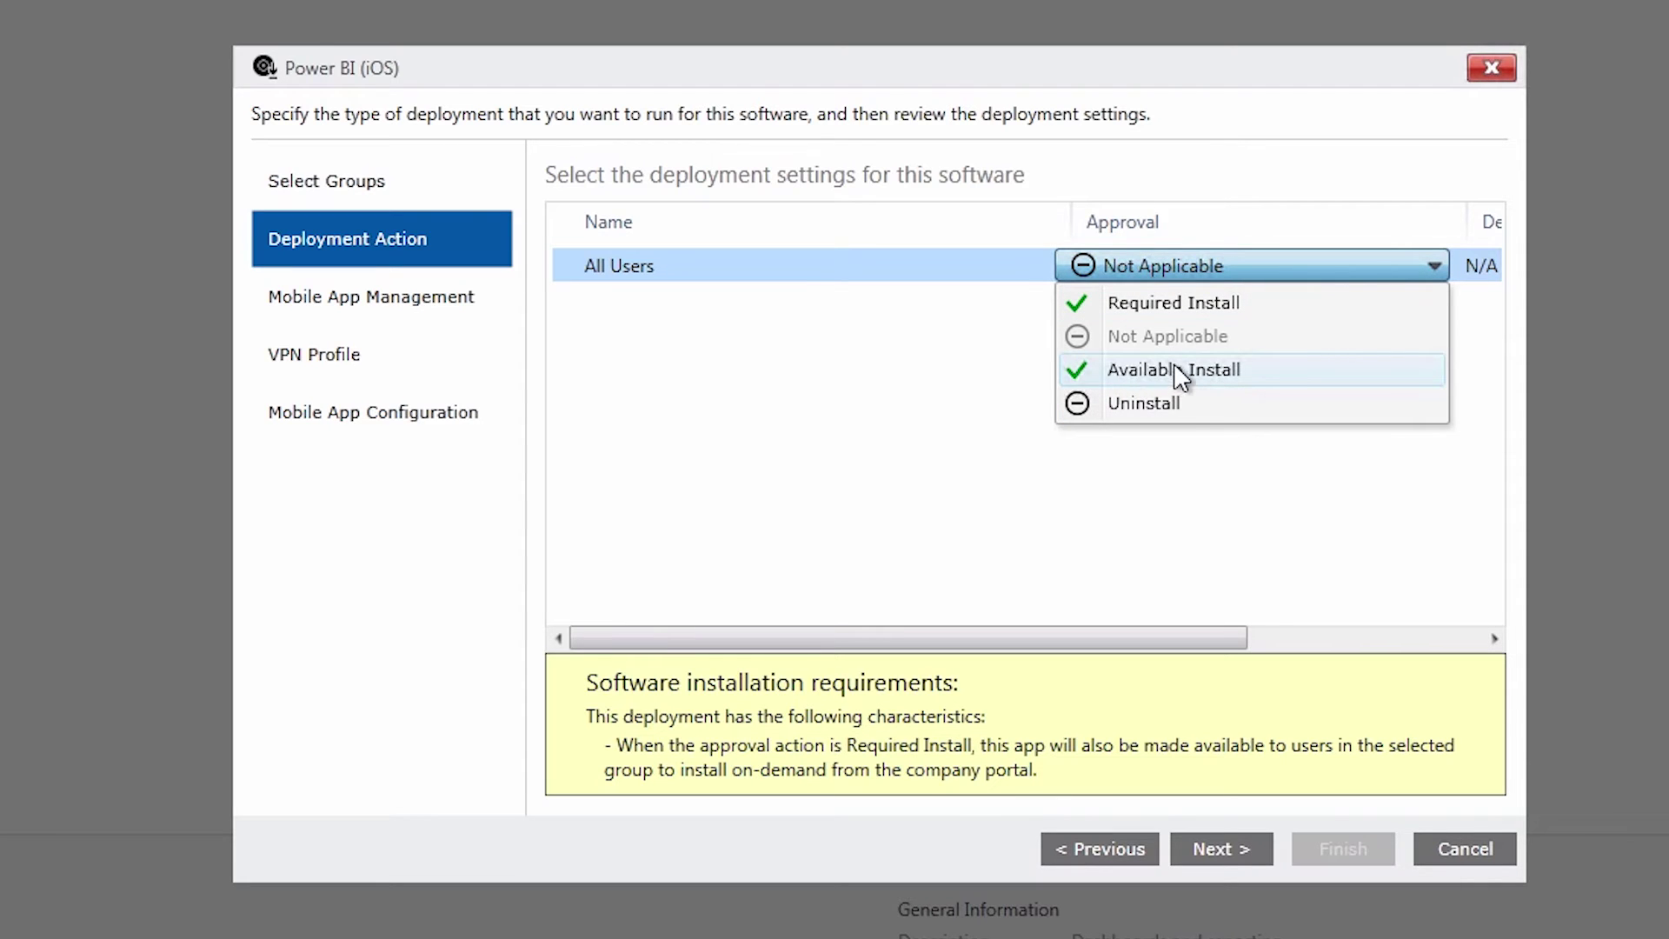
left_click(1203, 372)
left_click(1230, 848)
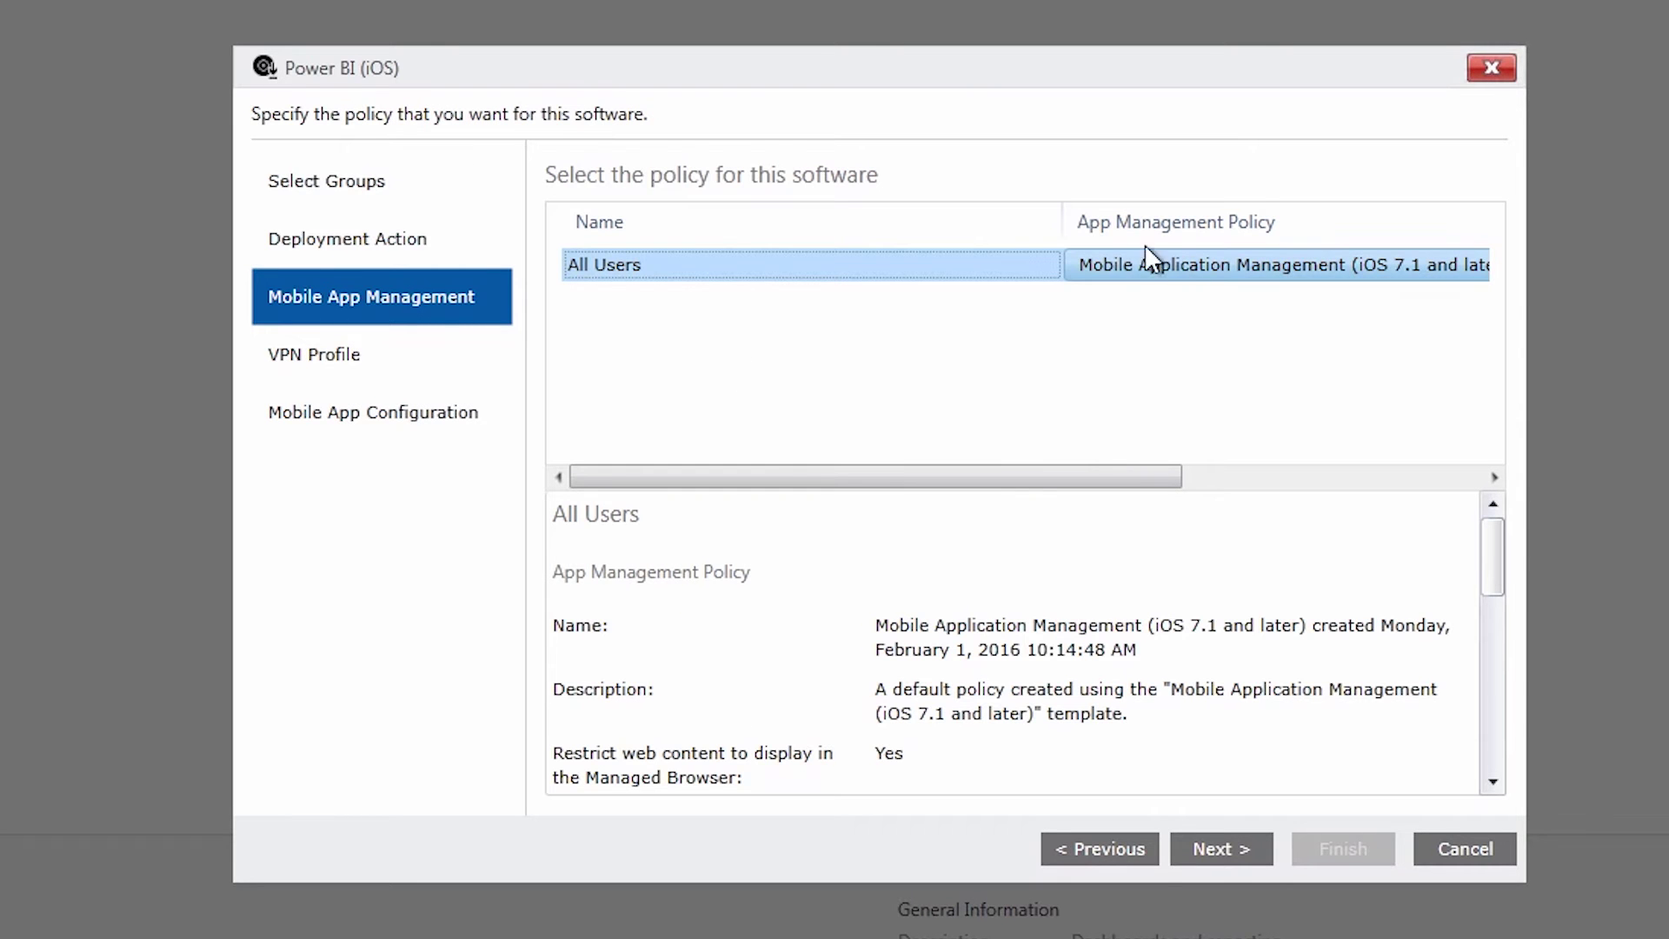
Keep the Mobile Application Management policy, leave app configuration as None, and finish the deployment
left_click(1175, 260)
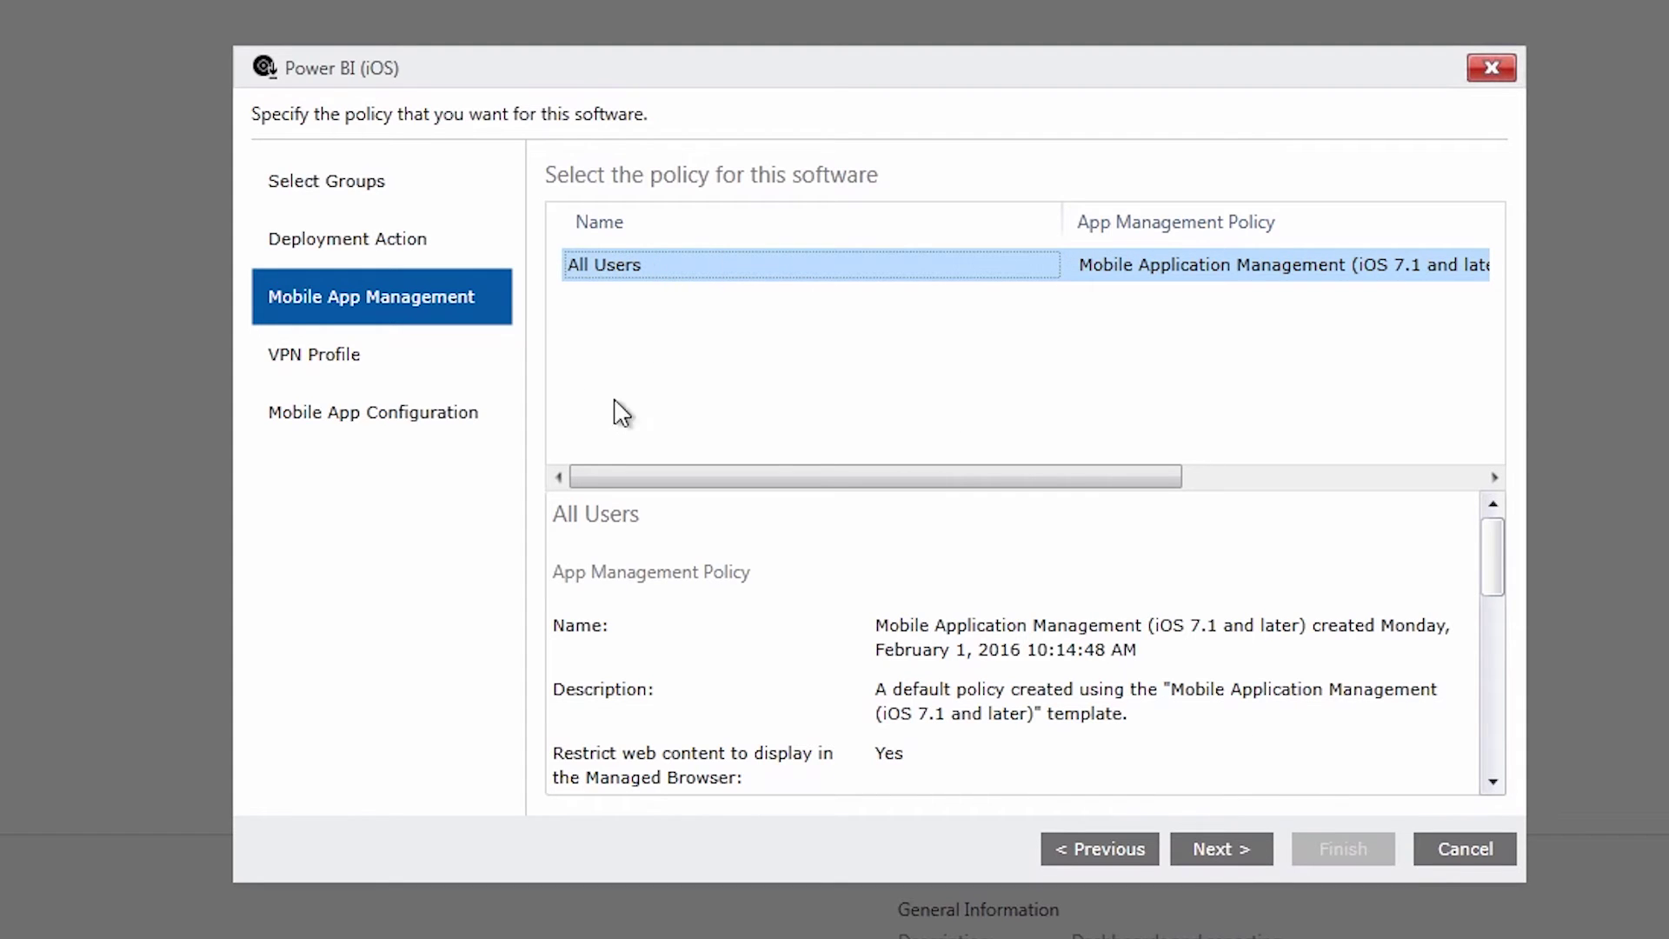
left_click(1247, 846)
left_click(1248, 844)
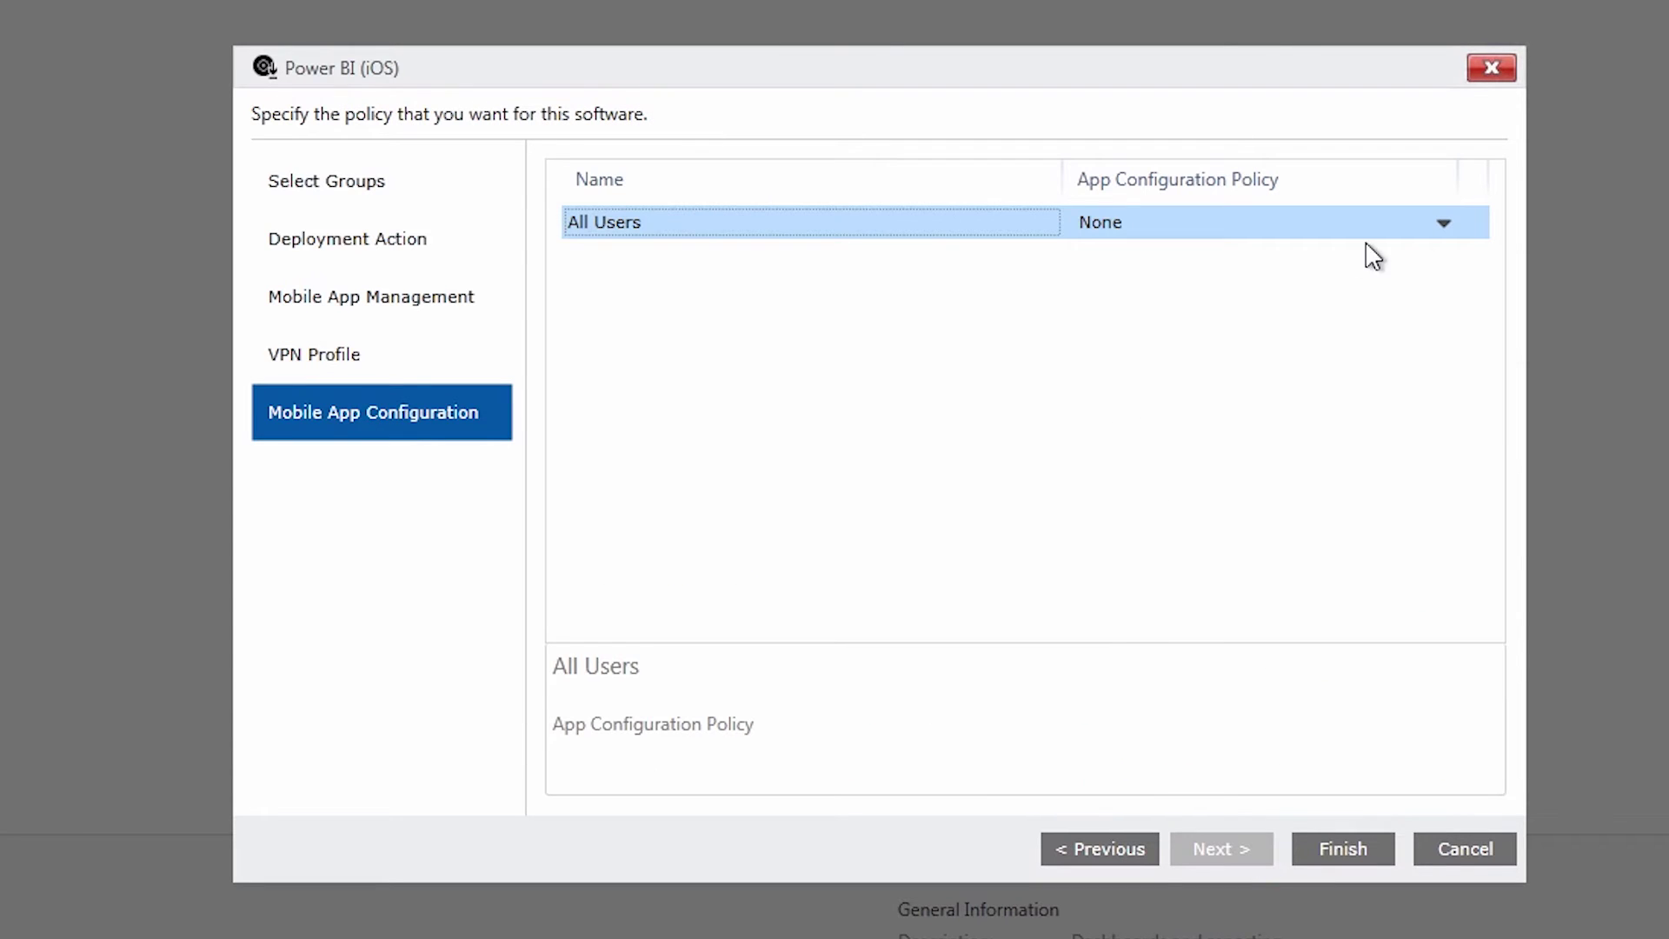
left_click(1441, 228)
left_click(1439, 224)
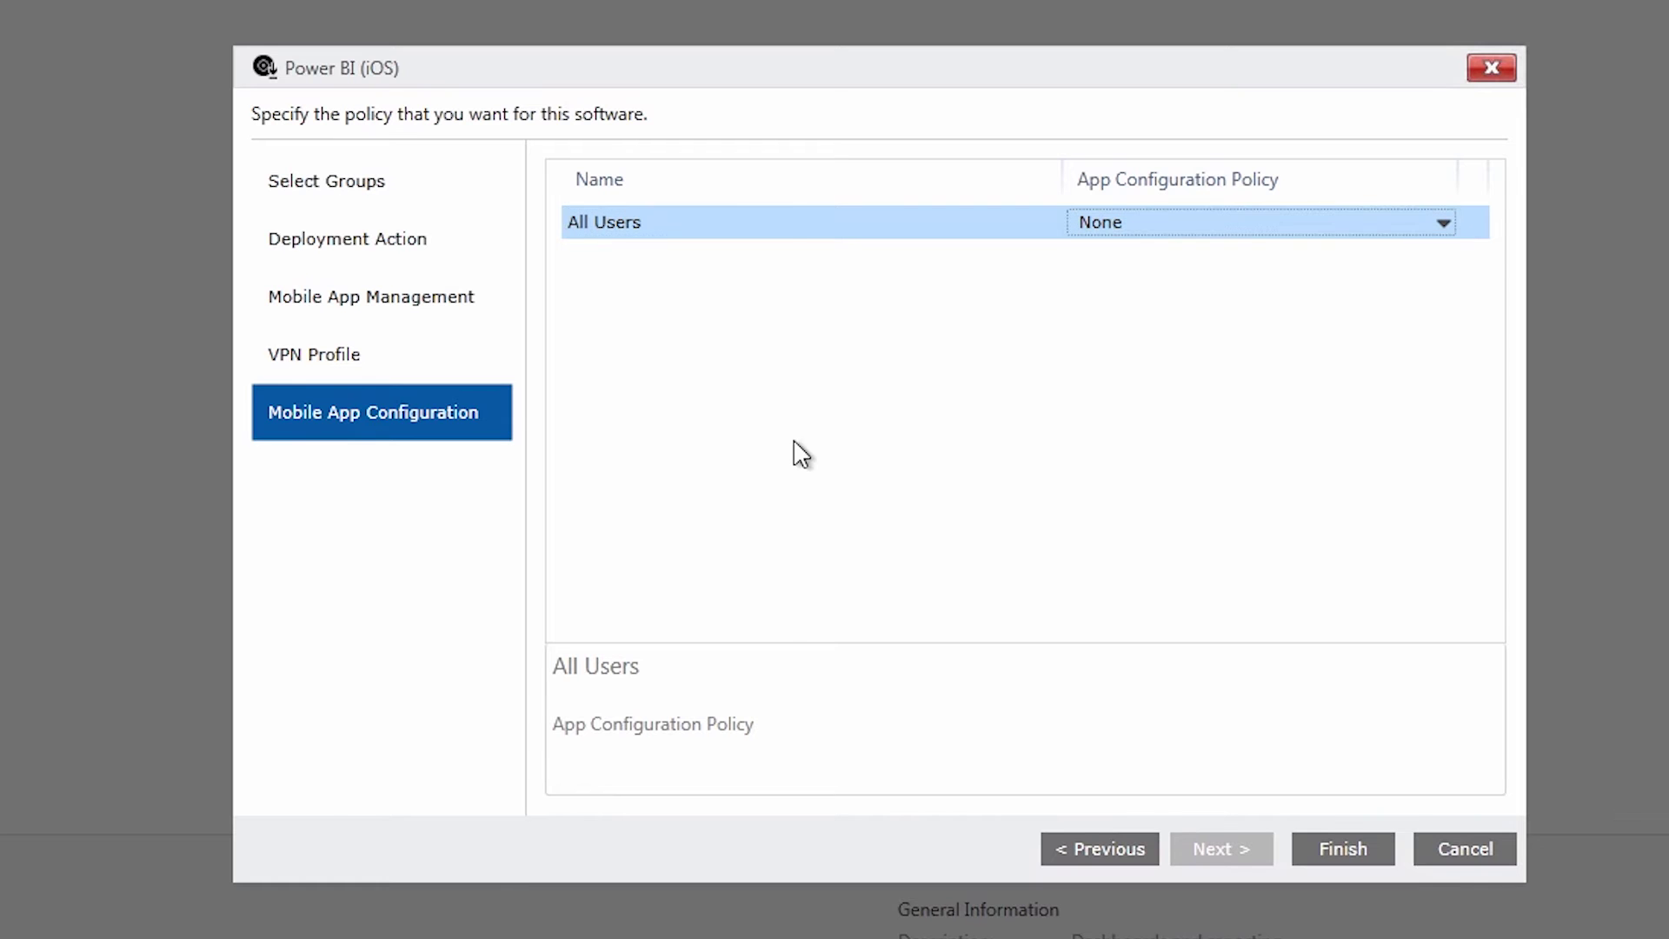
left_click(1343, 850)
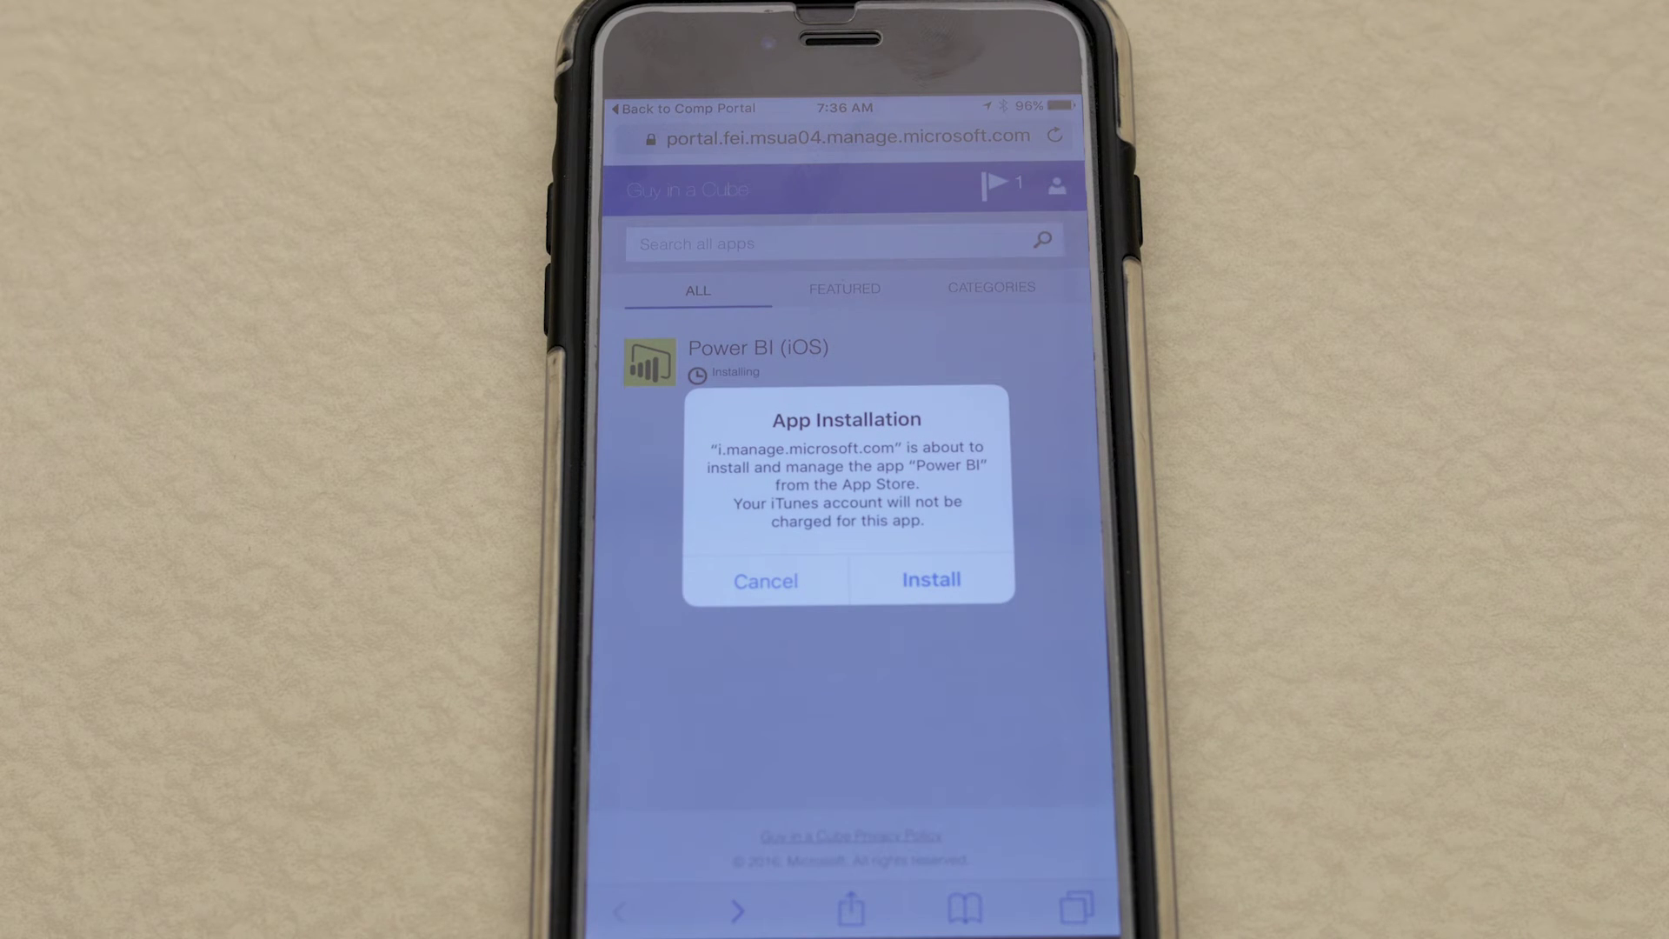
Confirm the Power BI installation on the iPhone and return to the home screen
left_click(930, 580)
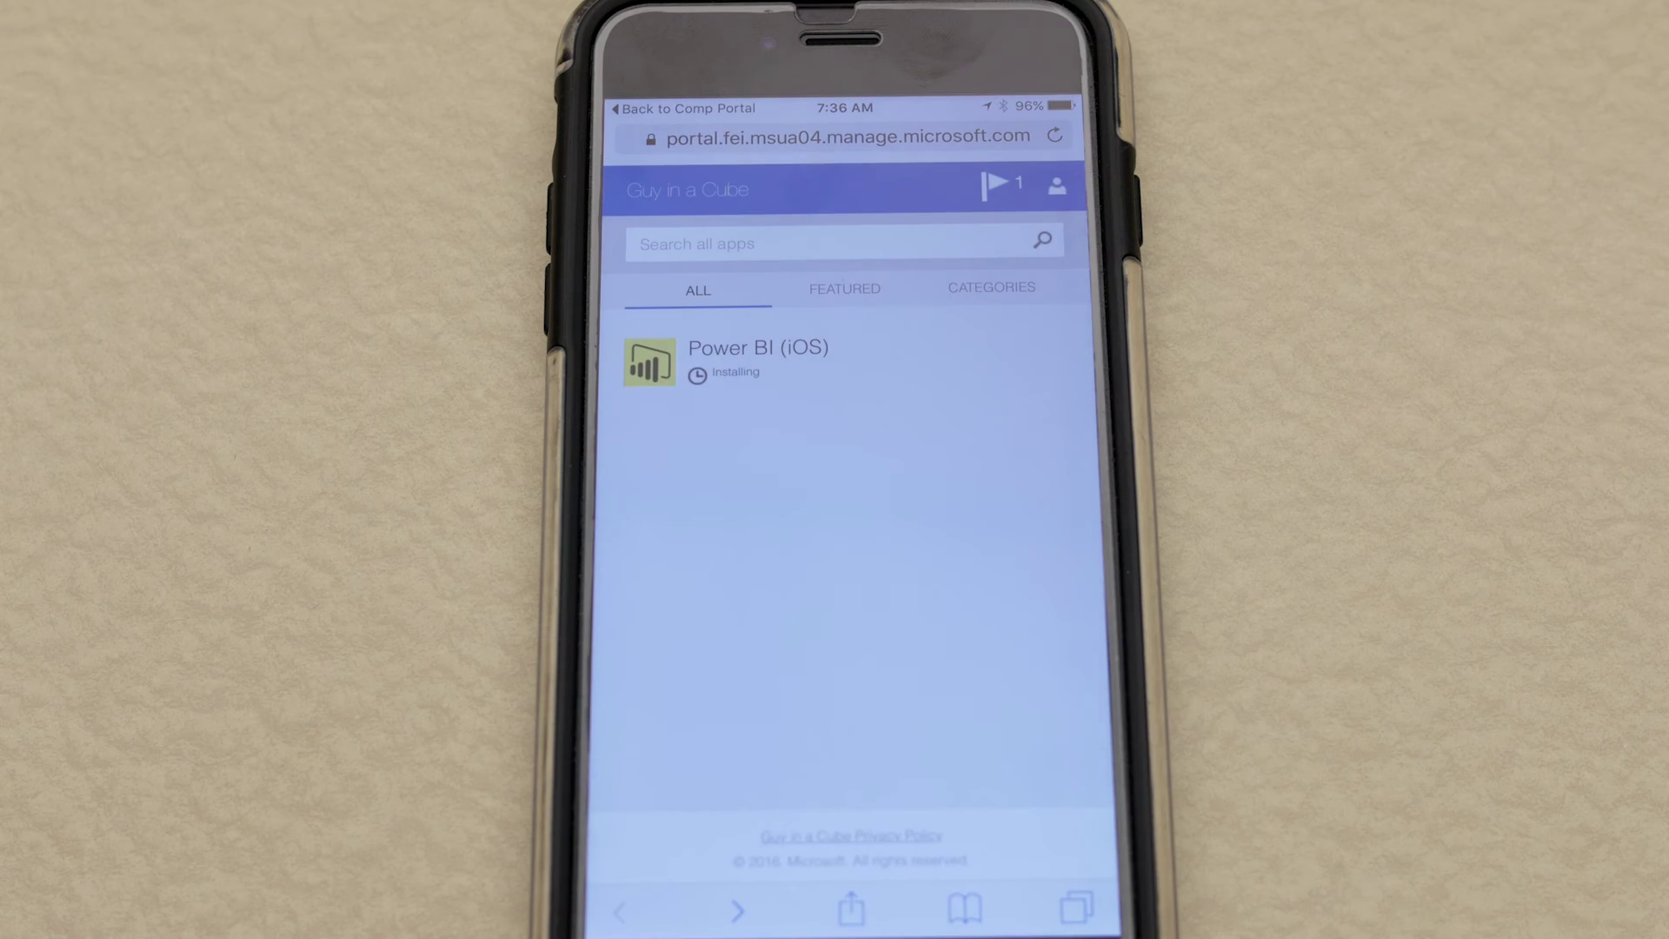
key("super")
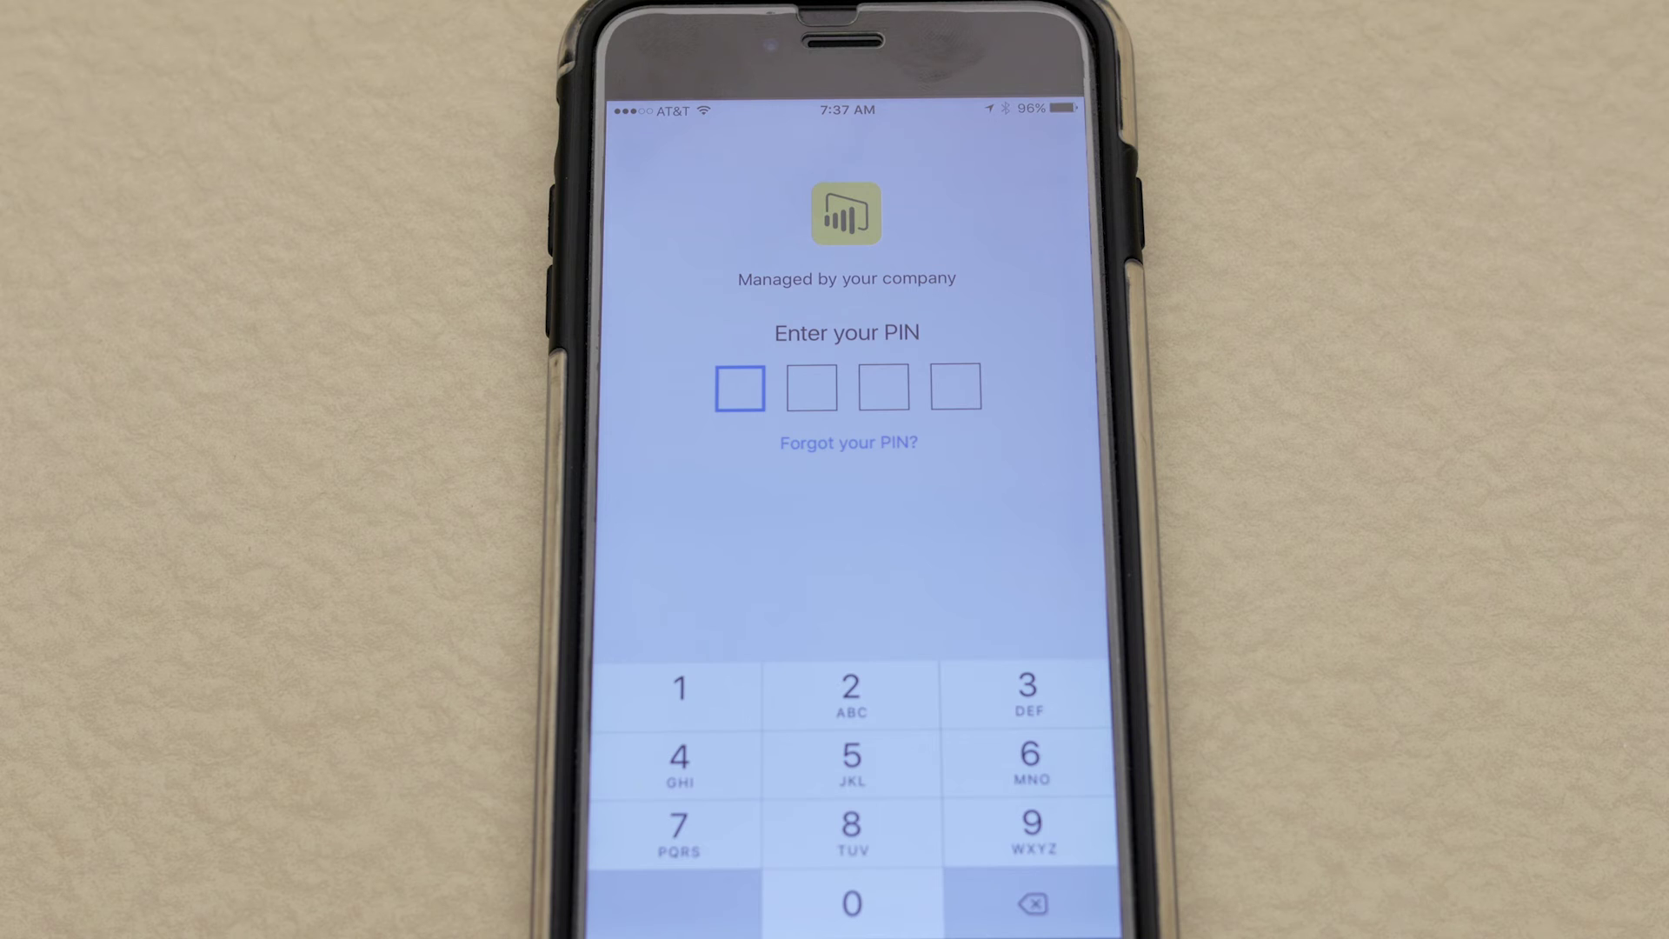
Enter the four-digit company PIN in Power BI and continue past the welcome screens to sign-in
type("1234")
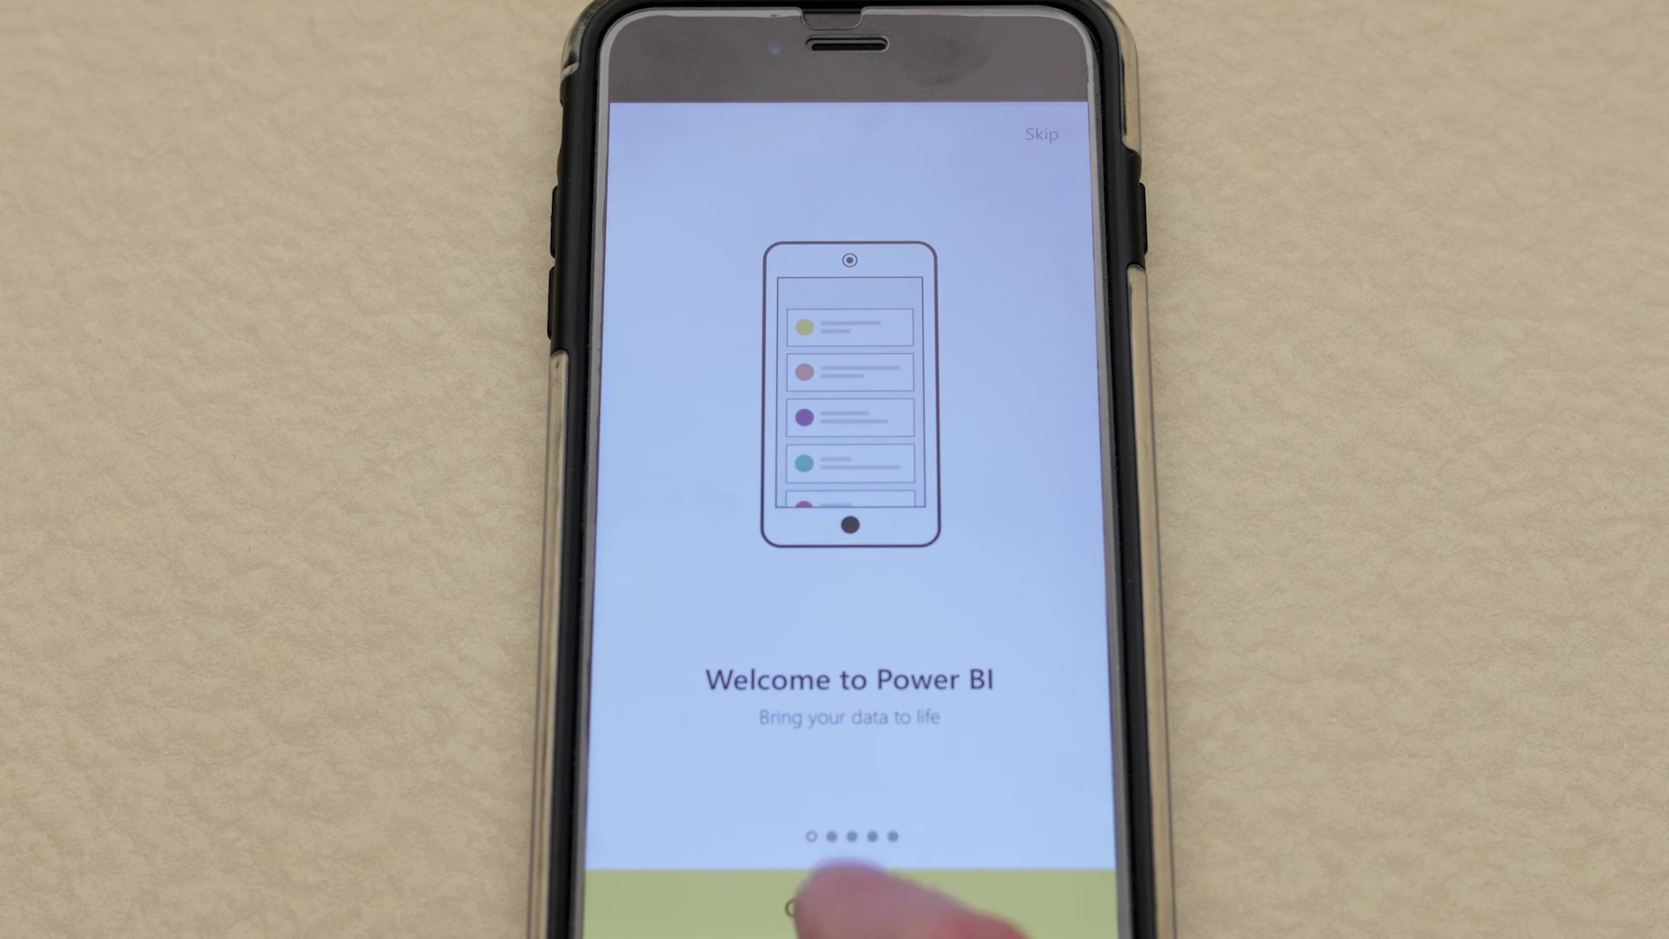
left_click(861, 899)
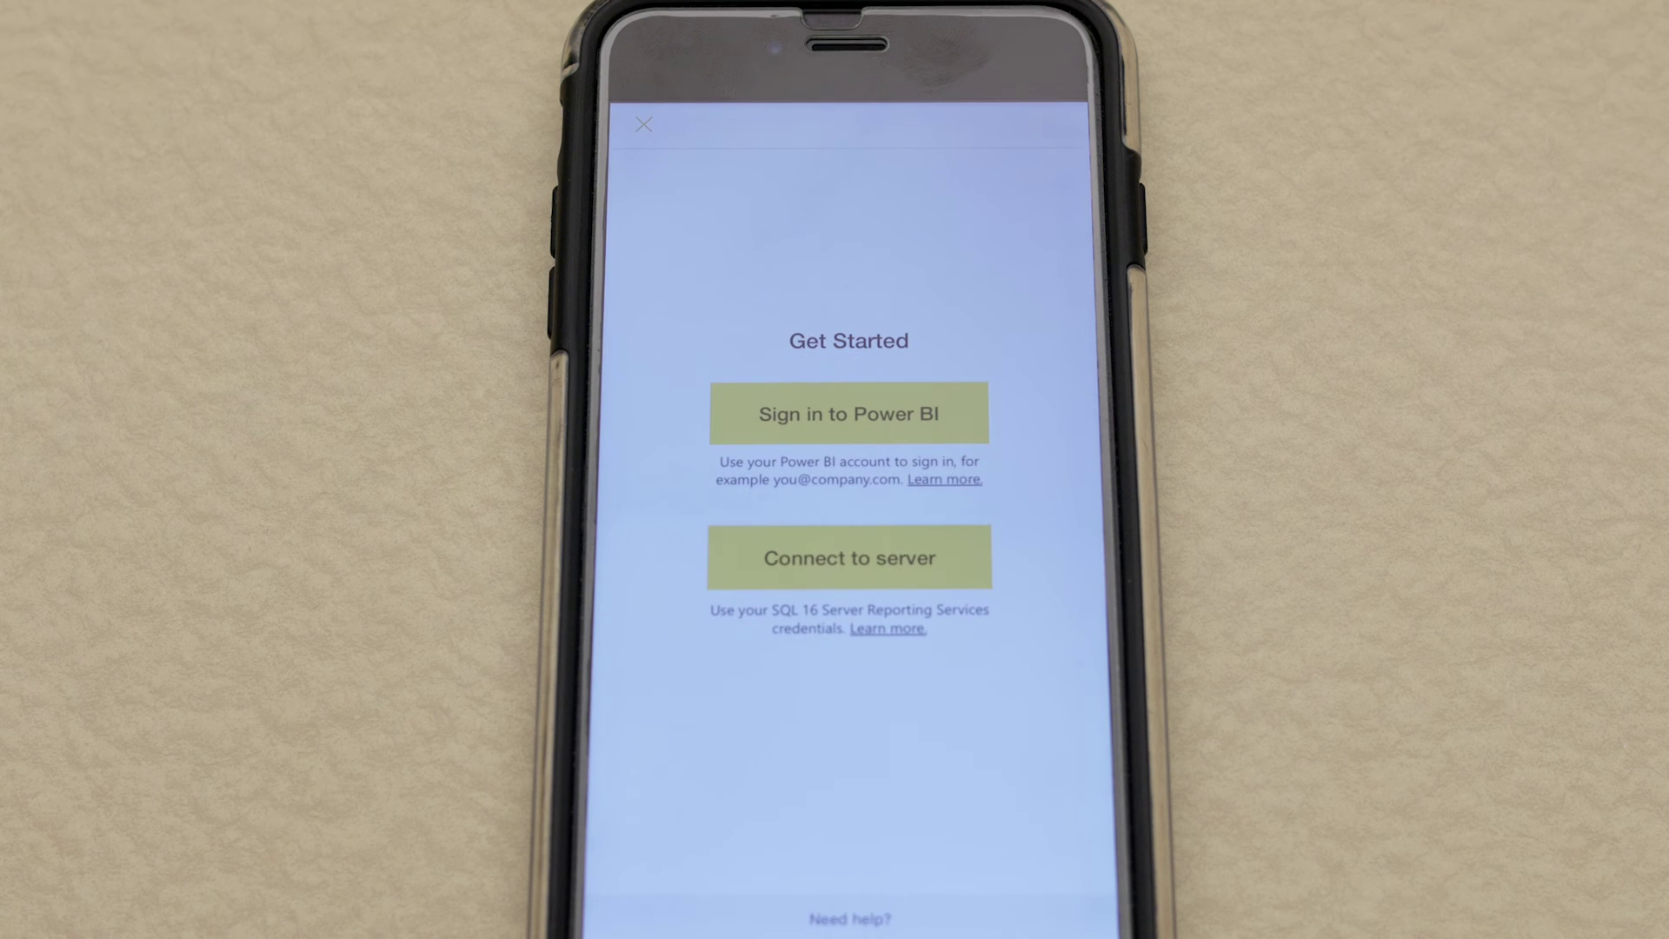